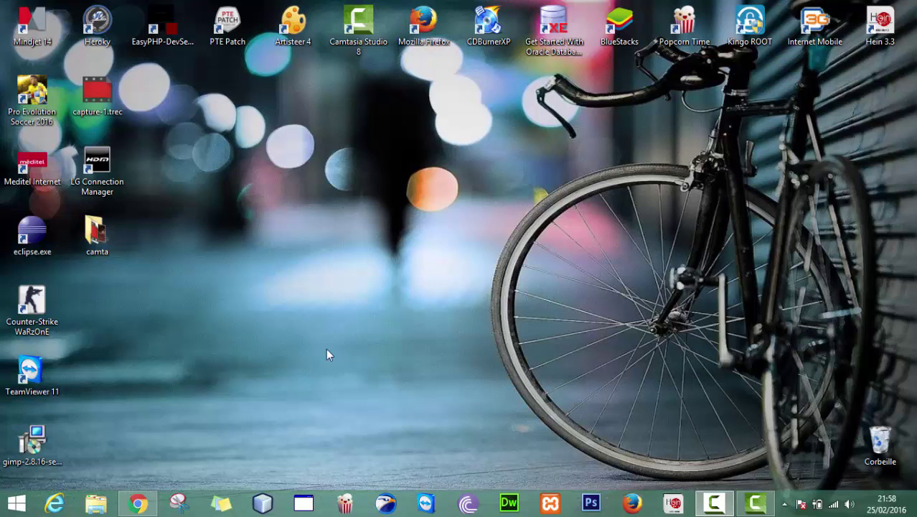
Switch to Chrome, search Google for "gimp" and open the official GIMP website
{"action": "left_click", "coordinate": [138, 503]}
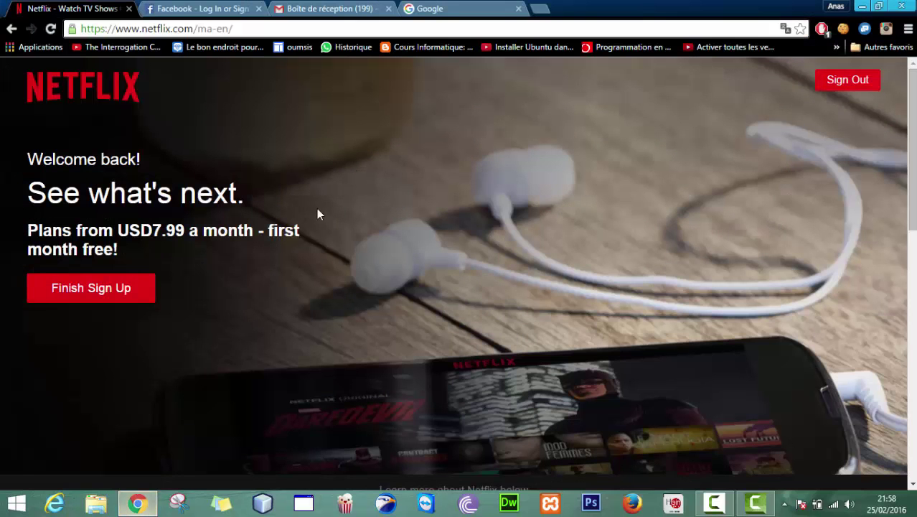
{"action": "left_click", "coordinate": [458, 5]}
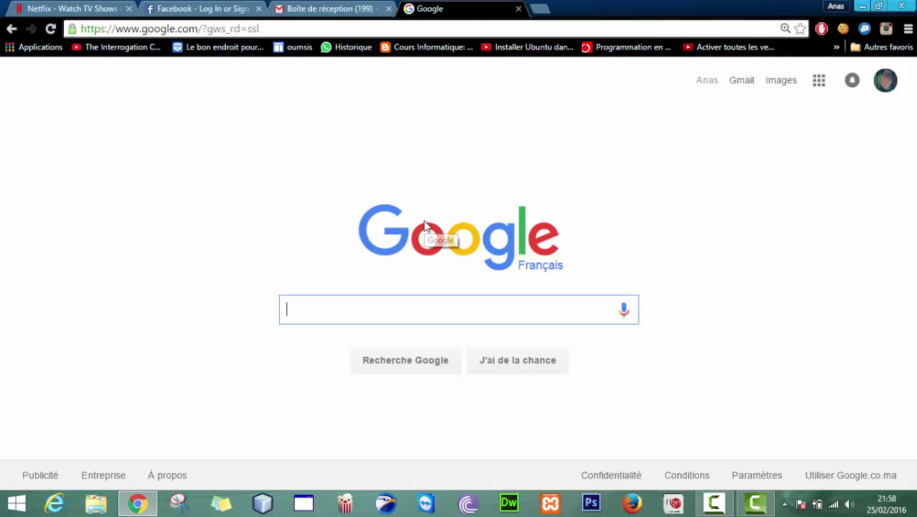
{"action": "type", "text": "gimp"}
{"action": "key", "text": "Return"}
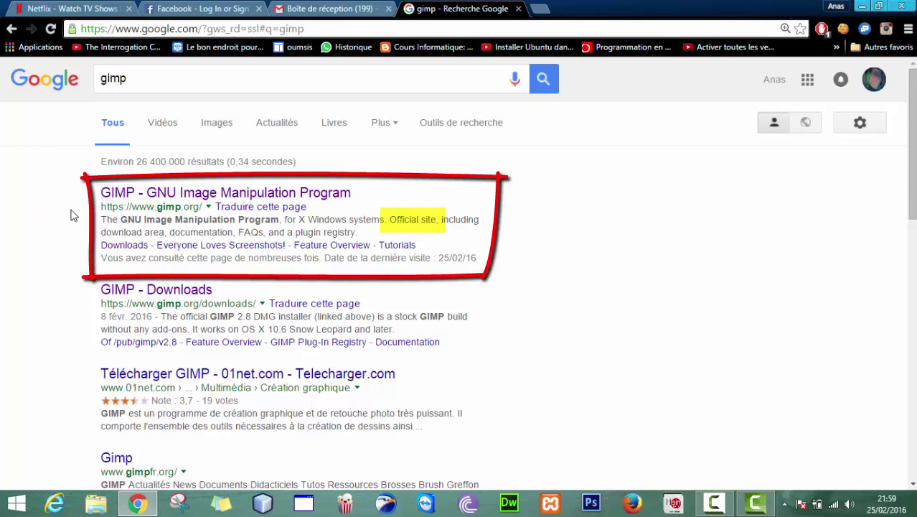
{"action": "left_click", "coordinate": [140, 194]}
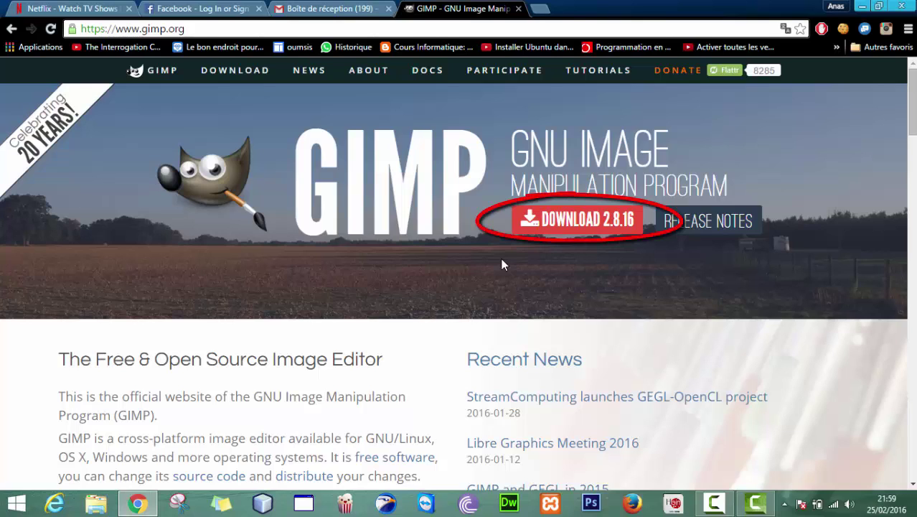
Try to download the GIMP 2.8.16 Windows installer directly from the official downloads page
{"action": "left_click", "coordinate": [558, 230]}
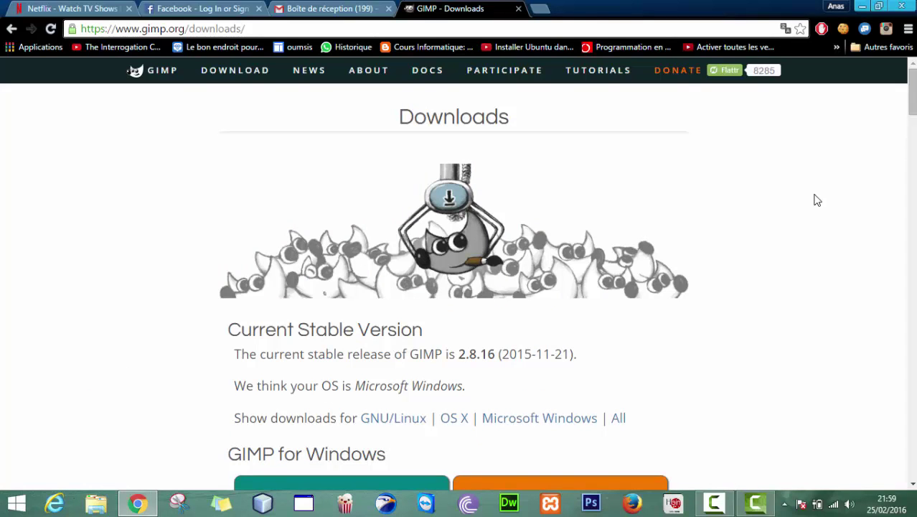
{"action": "scroll", "coordinate": [814, 200], "scroll_direction": "down", "scroll_amount": 2}
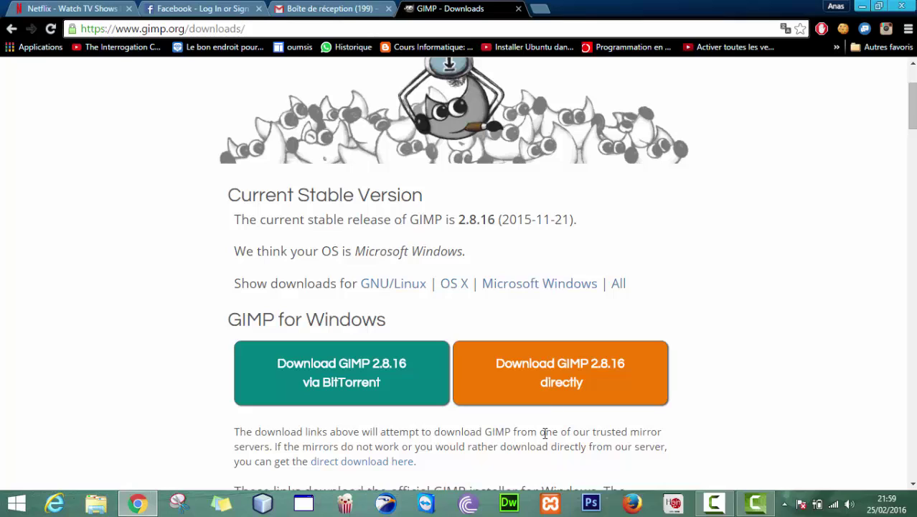
{"action": "left_click", "coordinate": [563, 389]}
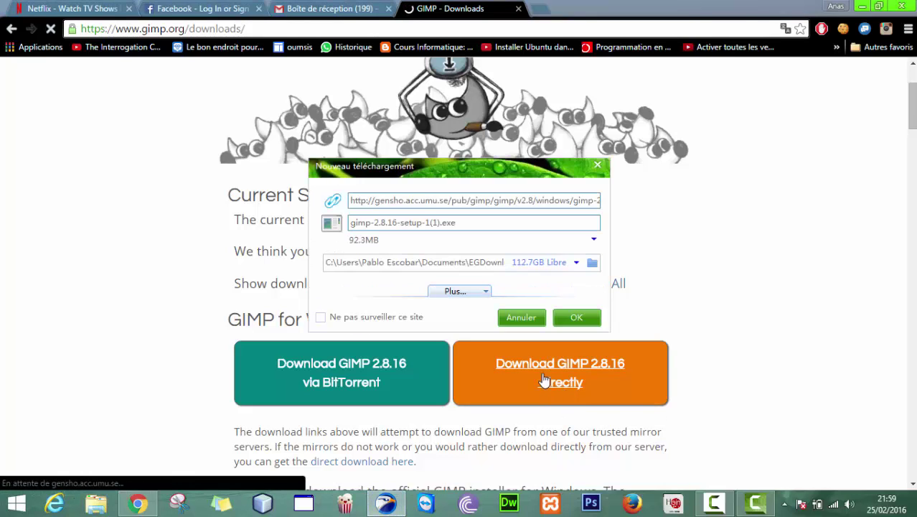
{"action": "left_click", "coordinate": [531, 318]}
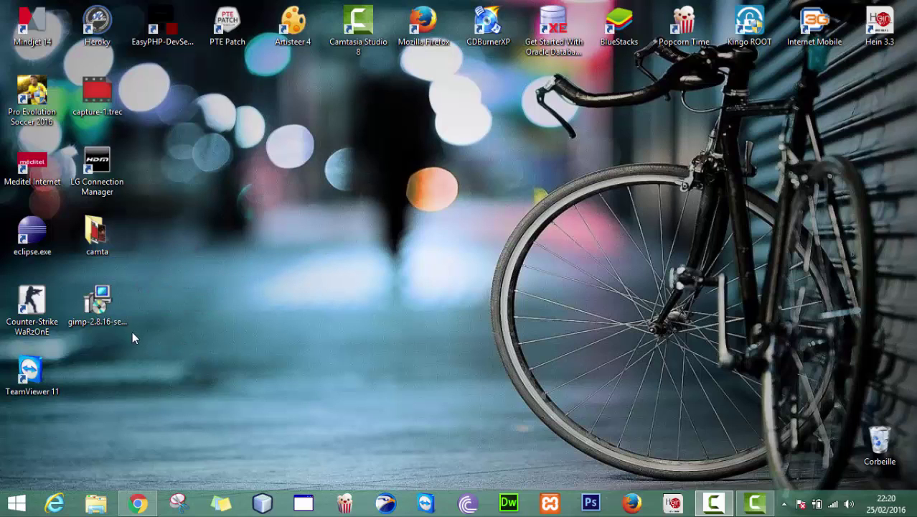
Install GIMP 2.8 from the setup file on the desktop, using Français as the installer language
{"action": "double_click", "coordinate": [114, 311]}
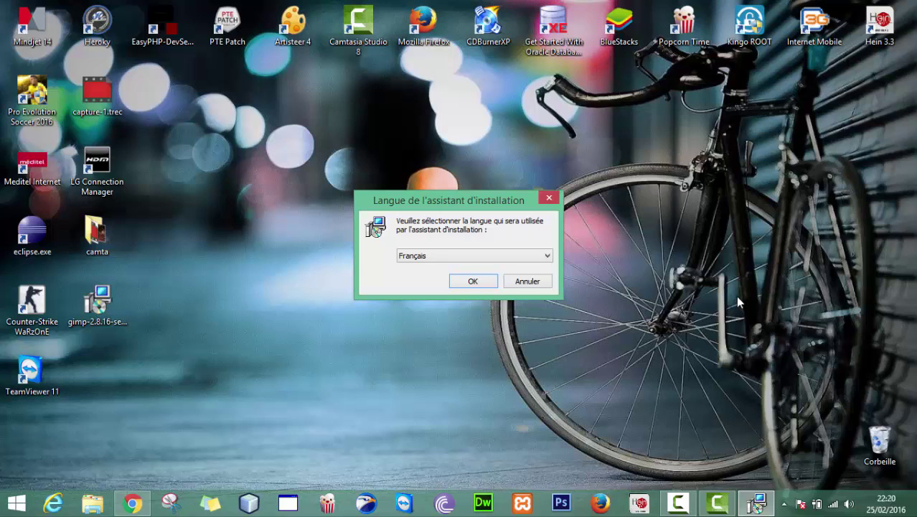
{"action": "left_click", "coordinate": [482, 282]}
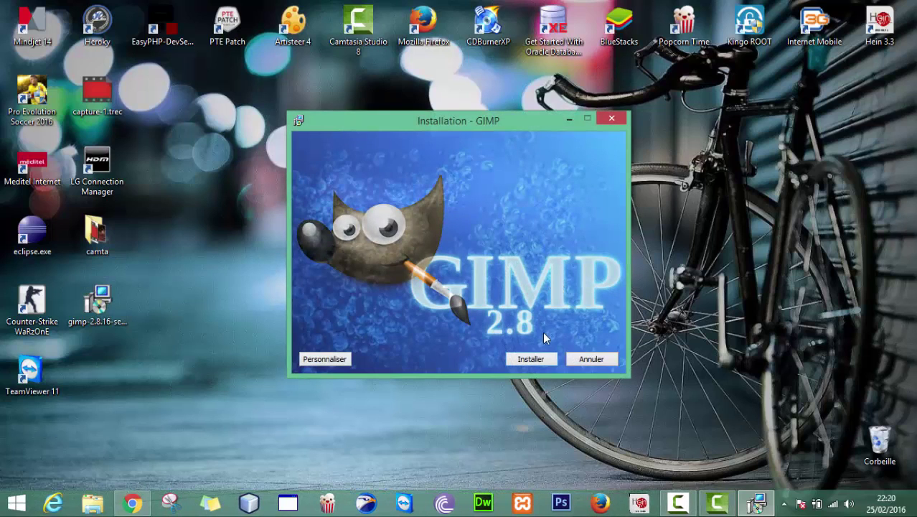
{"action": "left_click", "coordinate": [530, 359]}
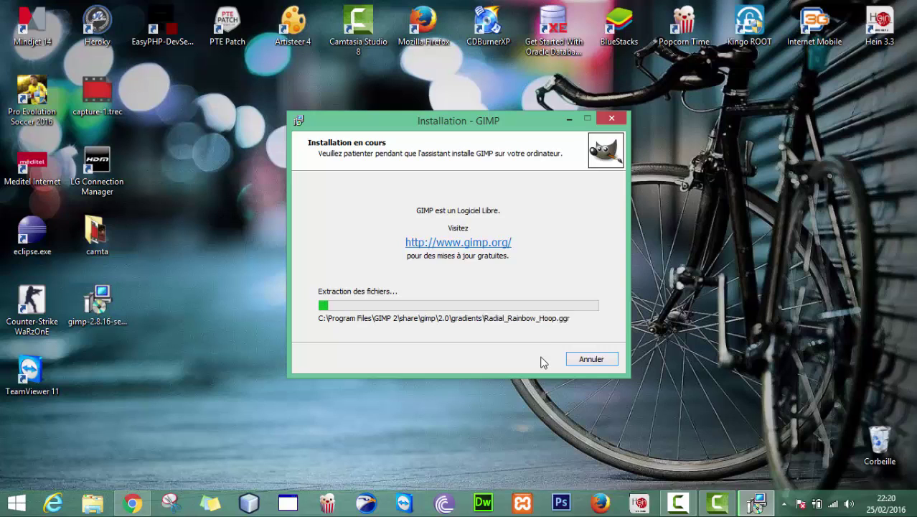
{"action": "left_click", "coordinate": [679, 507]}
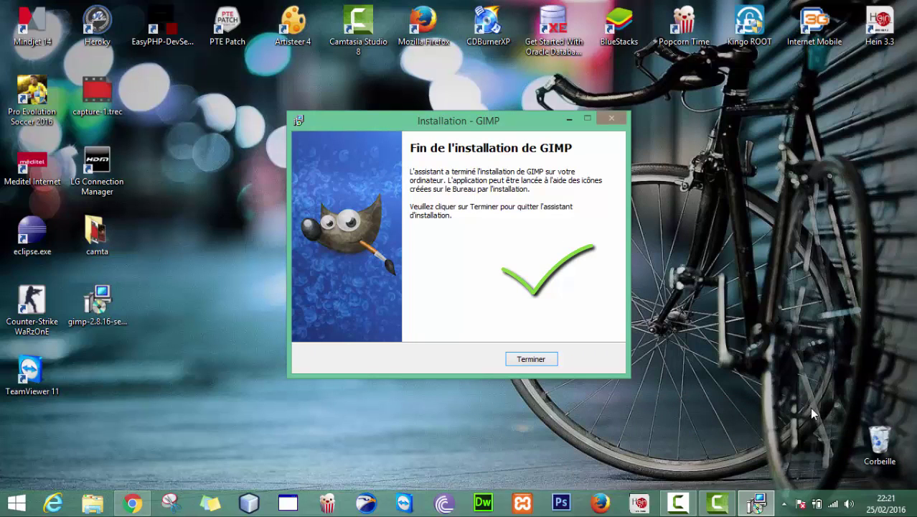
{"action": "left_click", "coordinate": [538, 359]}
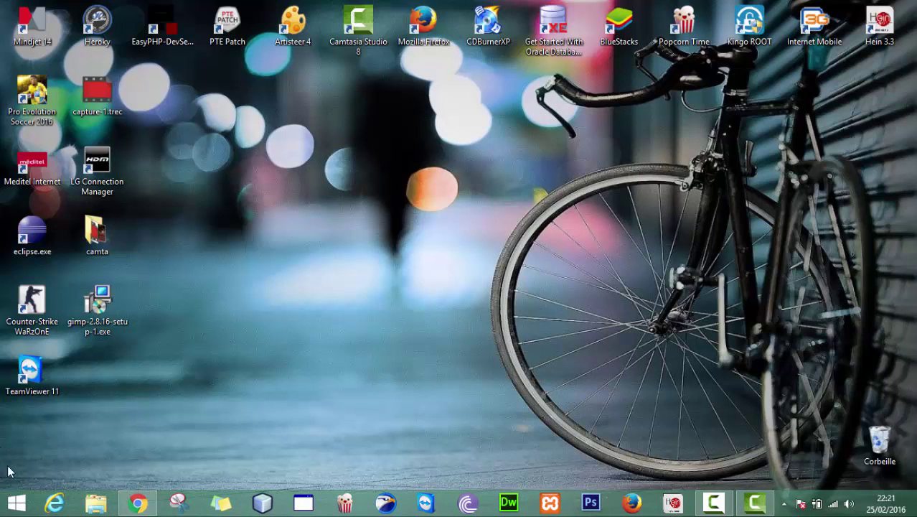
Search the installed Windows applications for "gimp" and launch GIMP 2
{"action": "left_click", "coordinate": [15, 510]}
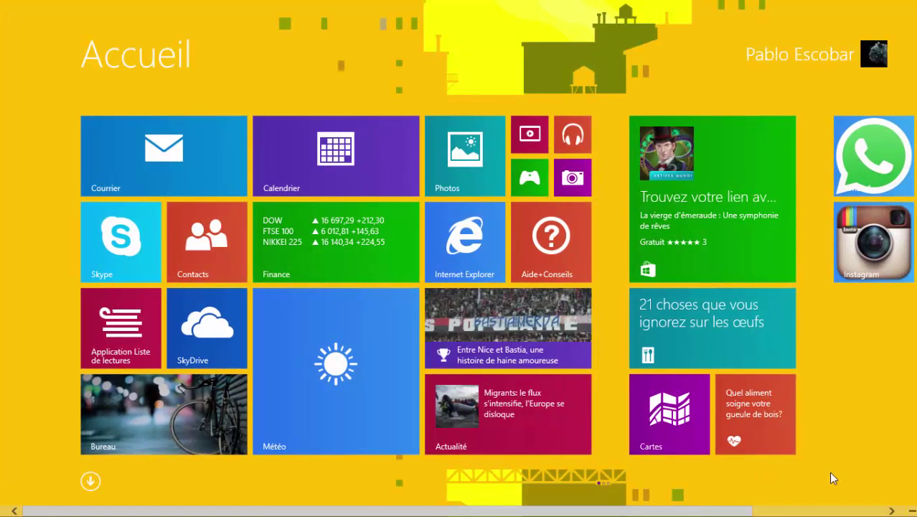
{"action": "left_click", "coordinate": [91, 480]}
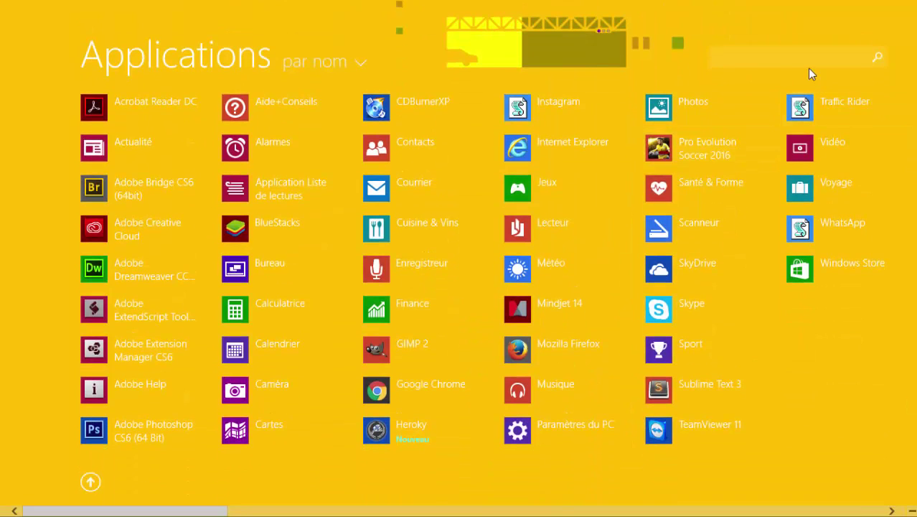
{"action": "left_click", "coordinate": [802, 62]}
{"action": "type", "text": "gimp"}
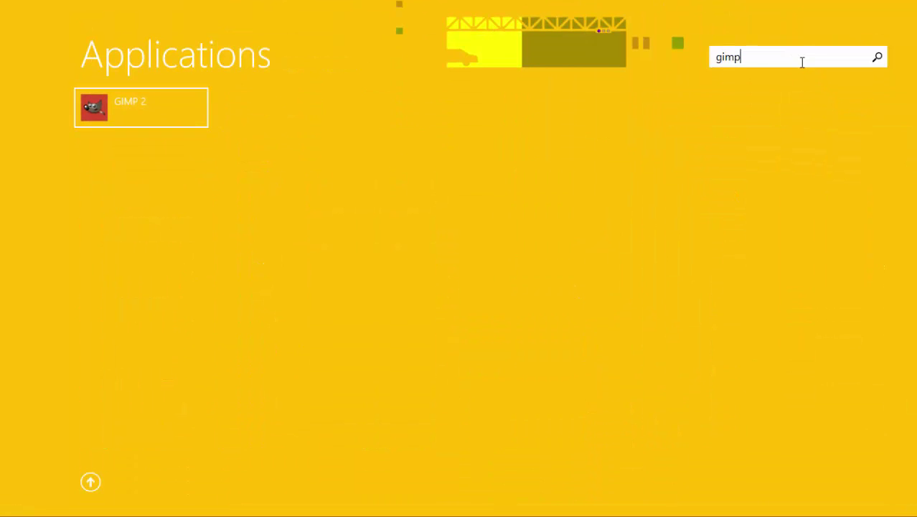
{"action": "left_click", "coordinate": [122, 112]}
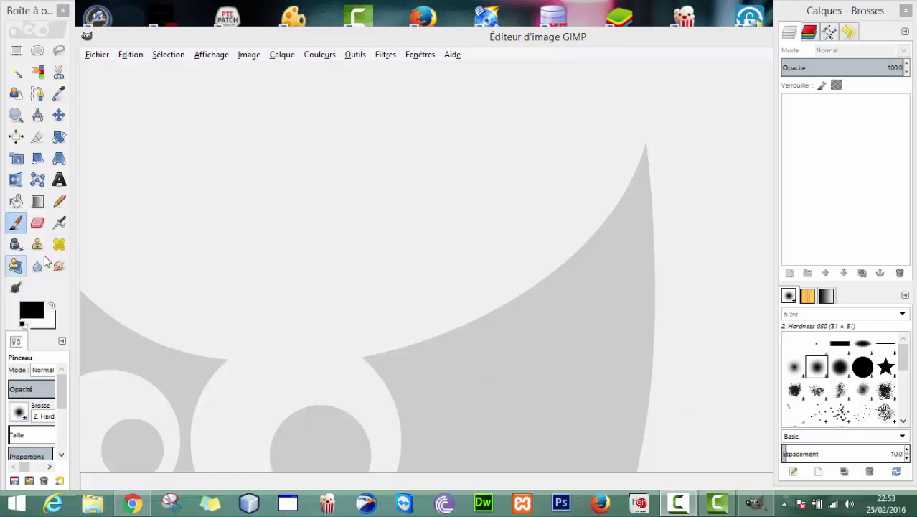
Widen the toolbox window so the paintbrush options fit, and return to the image window
{"action": "left_click_drag", "start_coordinate": [72, 250], "coordinate": [126, 254]}
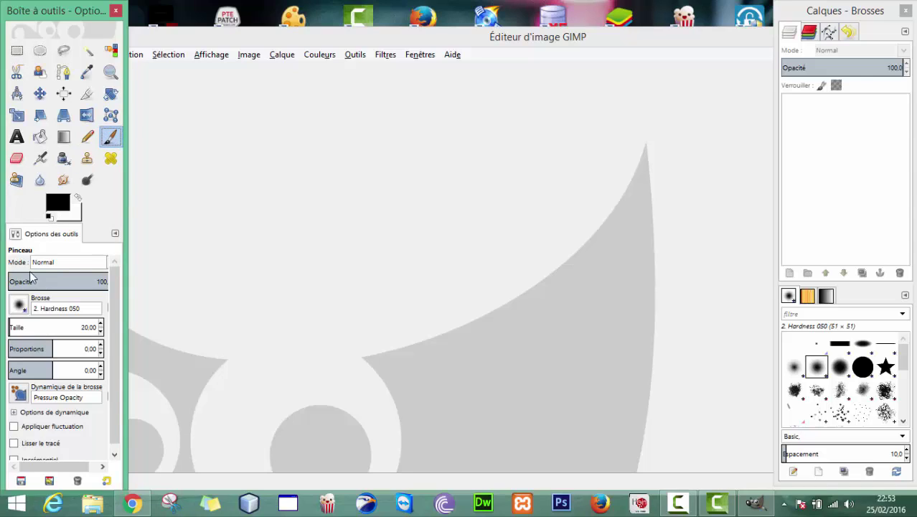
{"action": "left_click", "coordinate": [219, 223]}
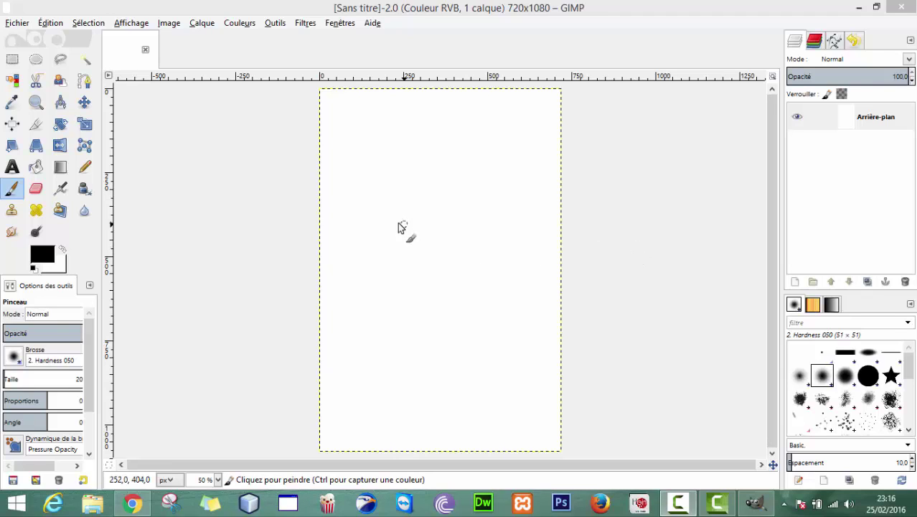
Start a new image and set its width to 1080 px and its height to 720 px
{"action": "left_click", "coordinate": [14, 24]}
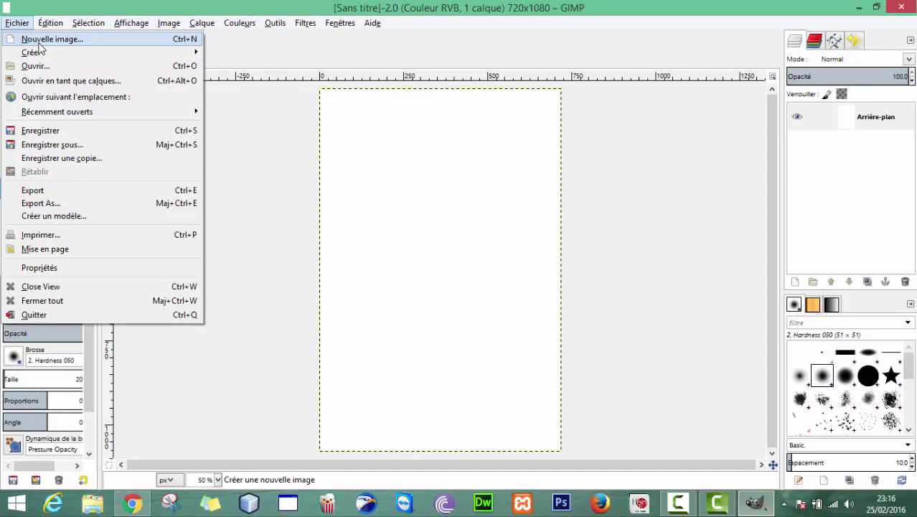
{"action": "left_click", "coordinate": [41, 40]}
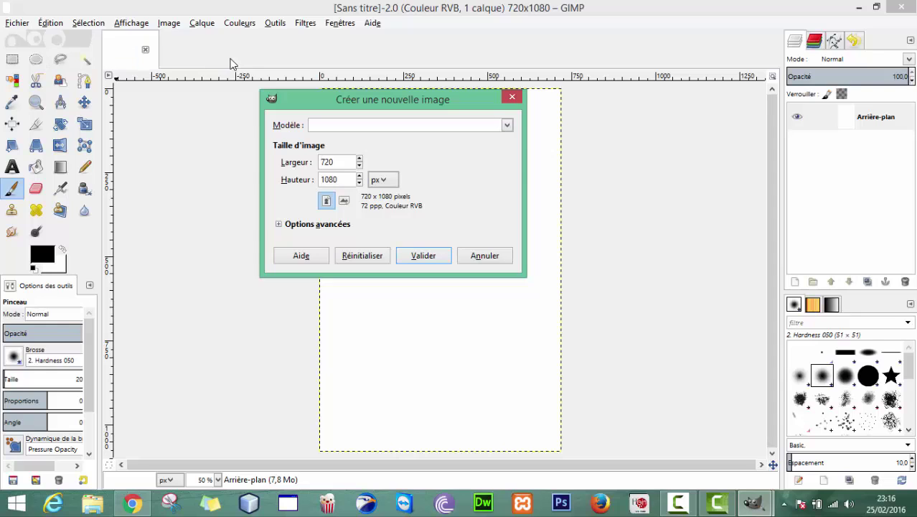
{"action": "left_click", "coordinate": [380, 127]}
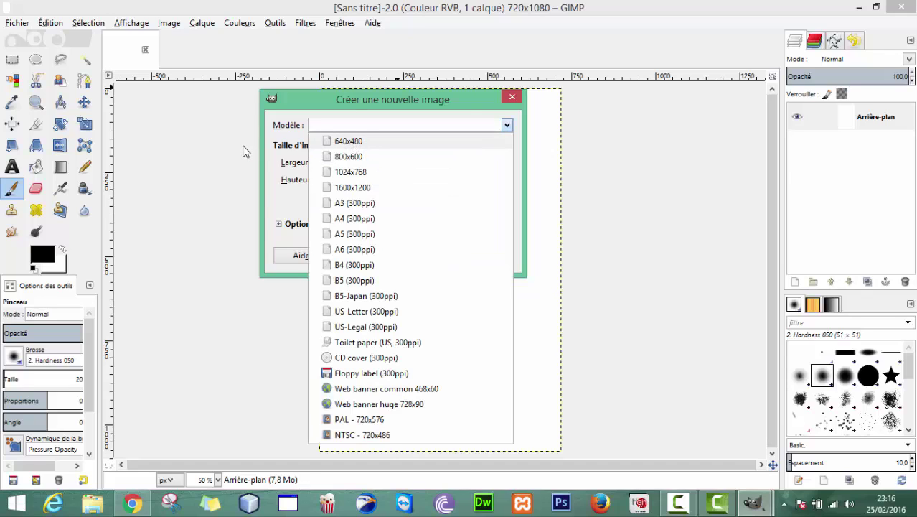
{"action": "left_click", "coordinate": [283, 167]}
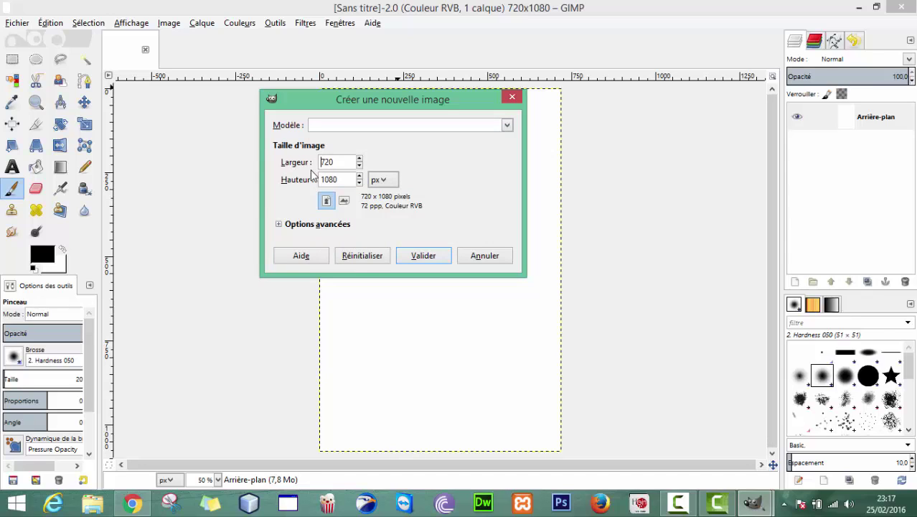
{"action": "double_click", "coordinate": [338, 164]}
{"action": "type", "text": "1080"}
{"action": "double_click", "coordinate": [348, 179]}
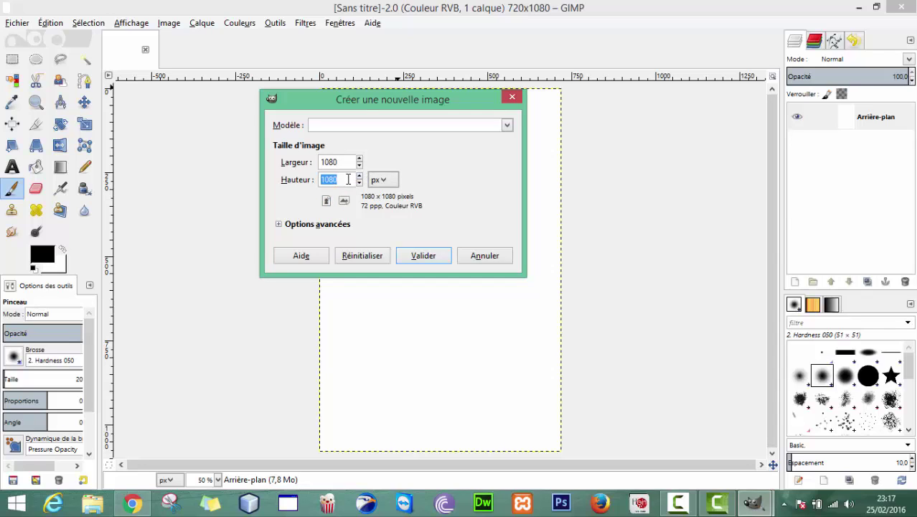
{"action": "type", "text": "720"}
Switch the new image to portrait orientation and create it at 720 x 1080 px
{"action": "left_click", "coordinate": [342, 204]}
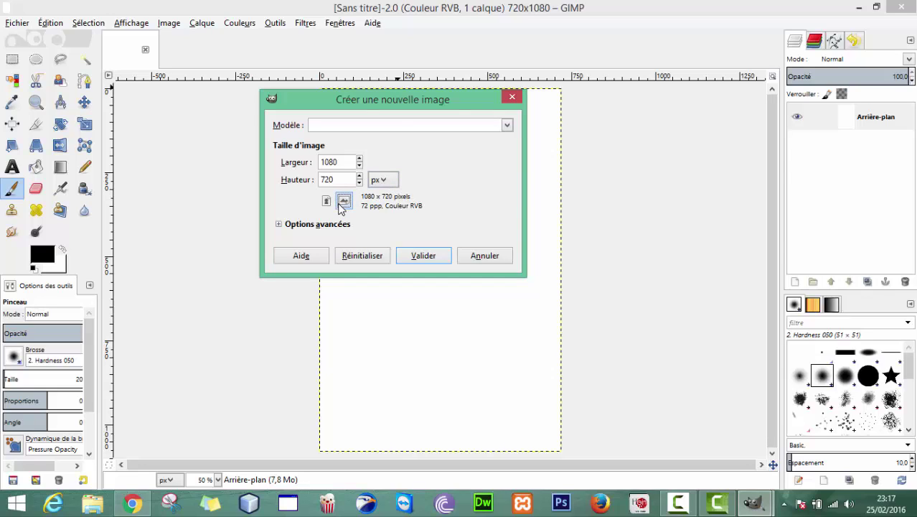
{"action": "left_click", "coordinate": [326, 203]}
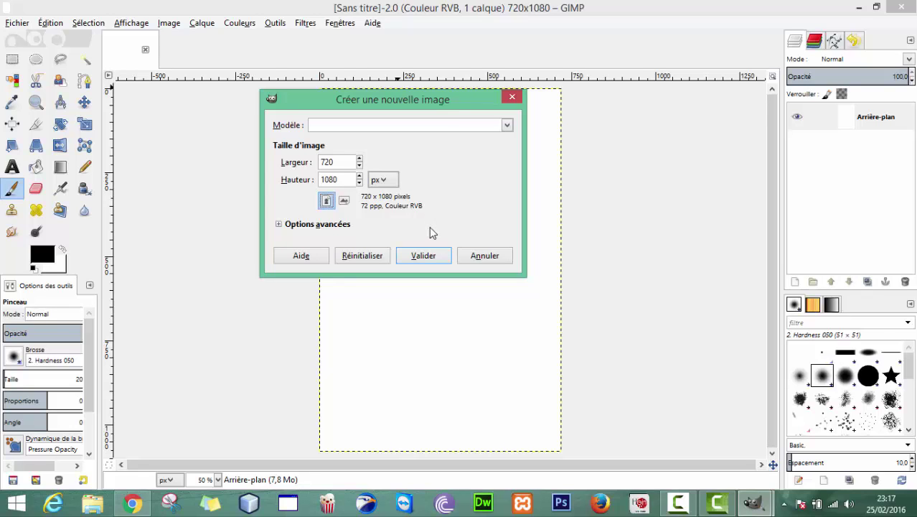
{"action": "left_click", "coordinate": [429, 252]}
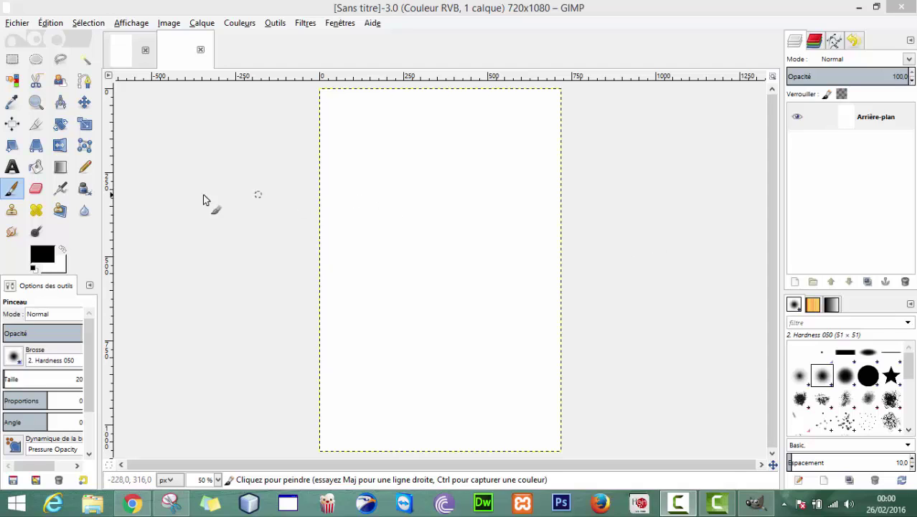
Paint freehand black outline strokes across the upper part of the canvas with the Paintbrush
{"action": "left_click", "coordinate": [11, 188]}
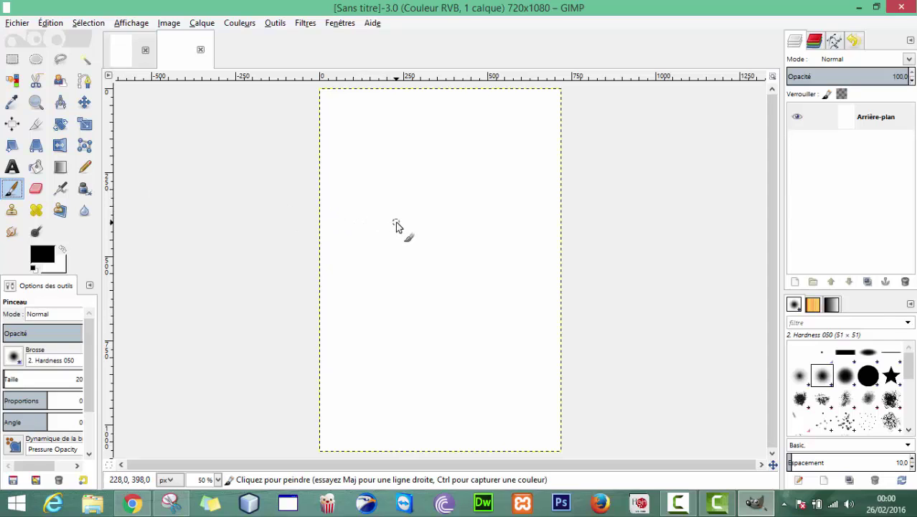
{"action": "mouse_move", "coordinate": [394, 222]}
{"action": "left_mouse_down"}
{"action": "mouse_move", "coordinate": [413, 188]}
{"action": "mouse_move", "coordinate": [415, 207]}
{"action": "mouse_move", "coordinate": [417, 188]}
{"action": "mouse_move", "coordinate": [439, 206]}
{"action": "mouse_move", "coordinate": [468, 181]}
{"action": "mouse_move", "coordinate": [502, 176]}
{"action": "left_mouse_up"}
{"action": "mouse_move", "coordinate": [505, 222]}
{"action": "left_mouse_down"}
{"action": "mouse_move", "coordinate": [524, 235]}
{"action": "mouse_move", "coordinate": [439, 227]}
{"action": "left_mouse_up"}
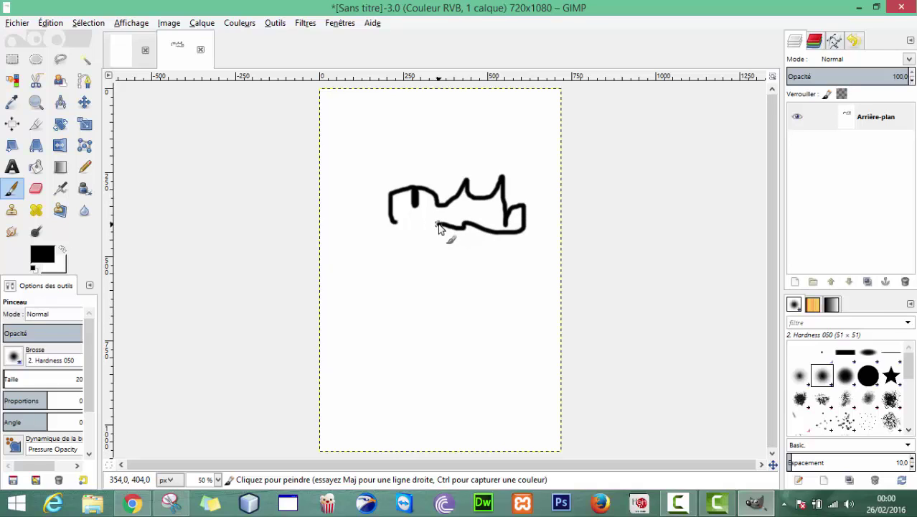
Set the foreground colour to red (ea1111) and paint a short stroke below the black drawing
{"action": "left_click", "coordinate": [49, 259]}
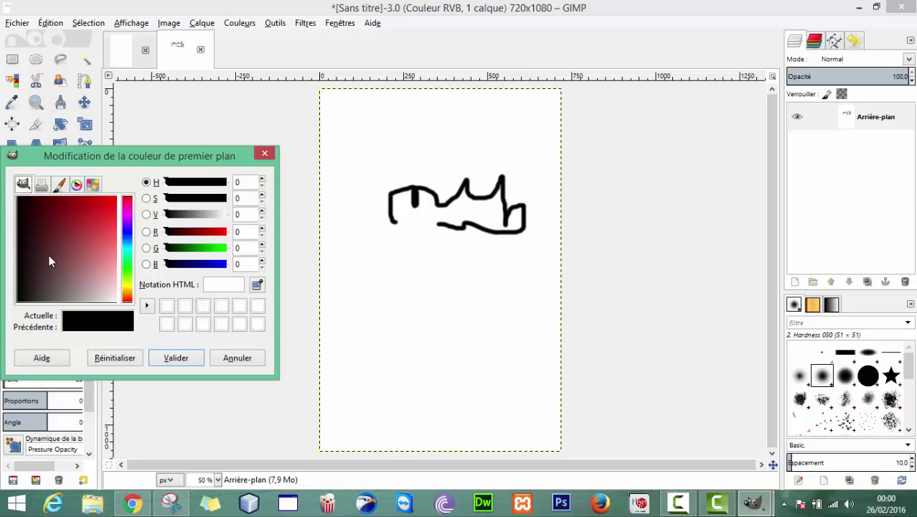
{"action": "left_click", "coordinate": [109, 201]}
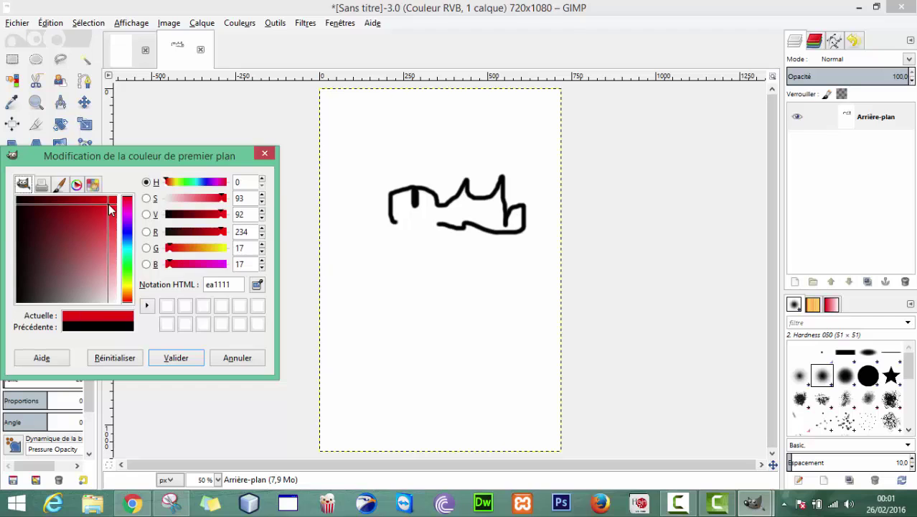
{"action": "left_click", "coordinate": [172, 357]}
{"action": "mouse_move", "coordinate": [449, 296]}
{"action": "left_mouse_down"}
{"action": "mouse_move", "coordinate": [412, 269]}
{"action": "mouse_move", "coordinate": [454, 309]}
{"action": "mouse_move", "coordinate": [476, 276]}
{"action": "mouse_move", "coordinate": [455, 275]}
{"action": "mouse_move", "coordinate": [443, 314]}
{"action": "left_mouse_up"}
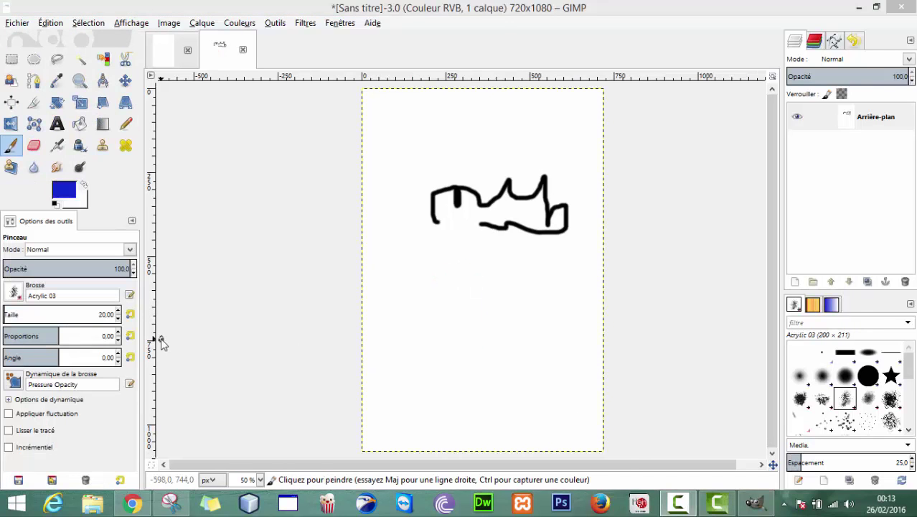
View the available brushes and paint blue freehand strokes below the black drawing
{"action": "left_click", "coordinate": [14, 290]}
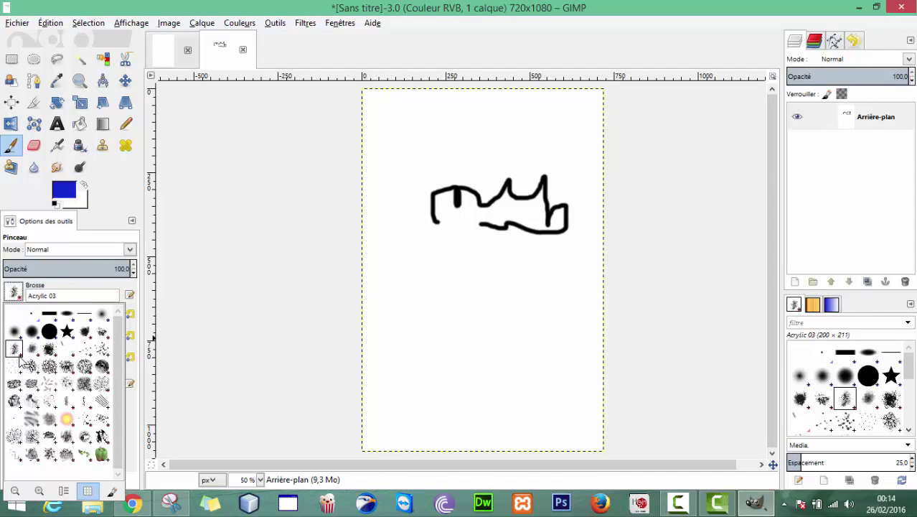
{"action": "left_click", "coordinate": [449, 310]}
{"action": "mouse_move", "coordinate": [422, 285]}
{"action": "left_mouse_down"}
{"action": "mouse_move", "coordinate": [514, 364]}
{"action": "mouse_move", "coordinate": [446, 322]}
{"action": "mouse_move", "coordinate": [484, 274]}
{"action": "mouse_move", "coordinate": [498, 310]}
{"action": "mouse_move", "coordinate": [450, 345]}
{"action": "mouse_move", "coordinate": [445, 294]}
{"action": "mouse_move", "coordinate": [481, 338]}
{"action": "mouse_move", "coordinate": [461, 278]}
{"action": "mouse_move", "coordinate": [487, 332]}
{"action": "mouse_move", "coordinate": [483, 310]}
{"action": "left_mouse_up"}
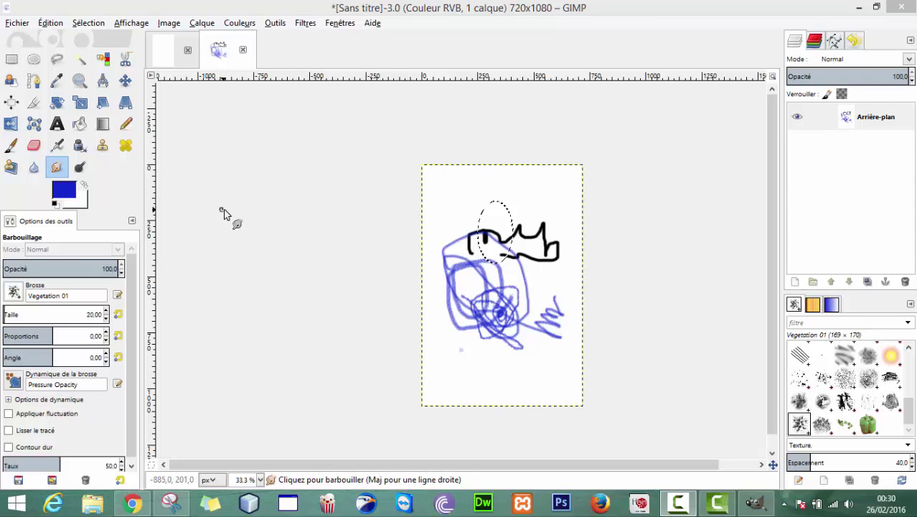
Try the Zoom tool by zooming in on the blue drawing and back out again
{"action": "left_click", "coordinate": [79, 83]}
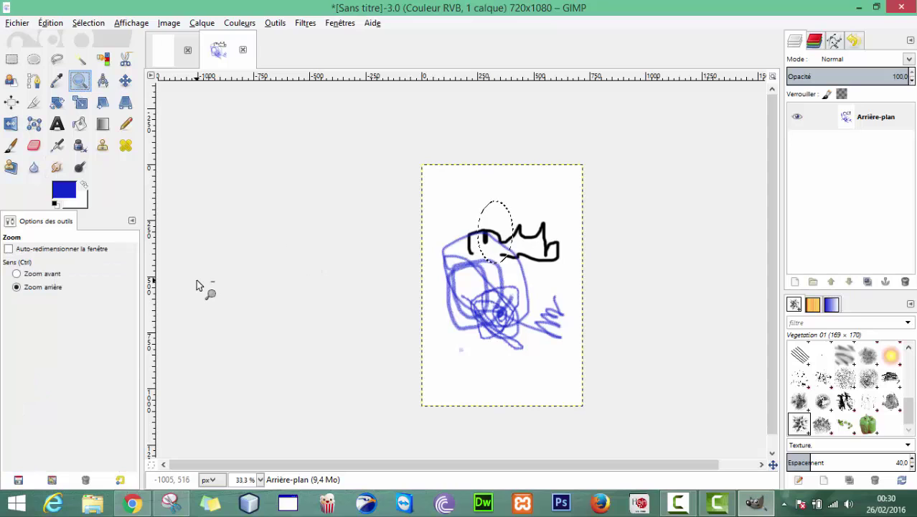
{"action": "left_click", "coordinate": [52, 274]}
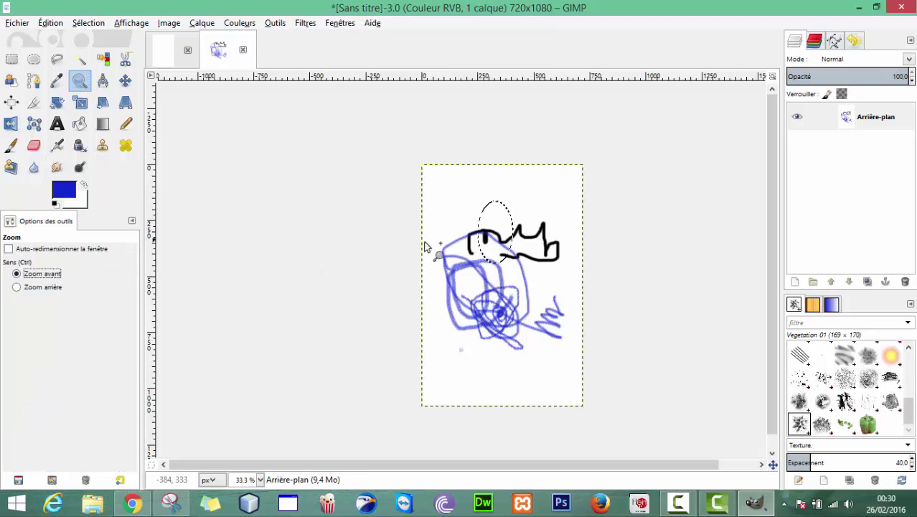
{"action": "left_click", "coordinate": [514, 276]}
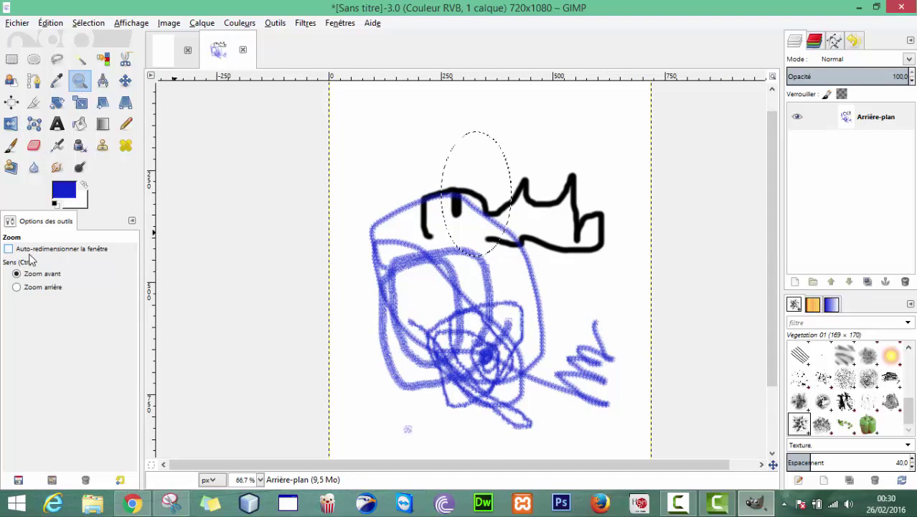
{"action": "left_click", "coordinate": [35, 288]}
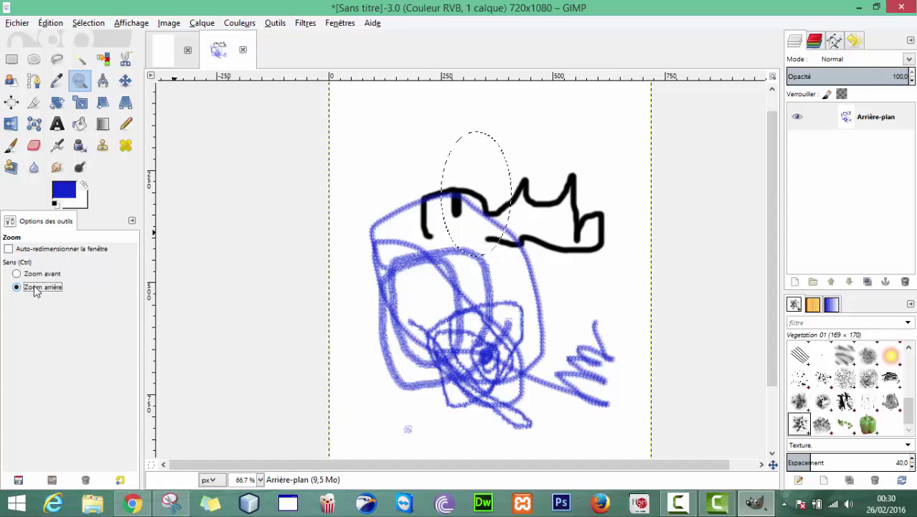
{"action": "left_click", "coordinate": [566, 304]}
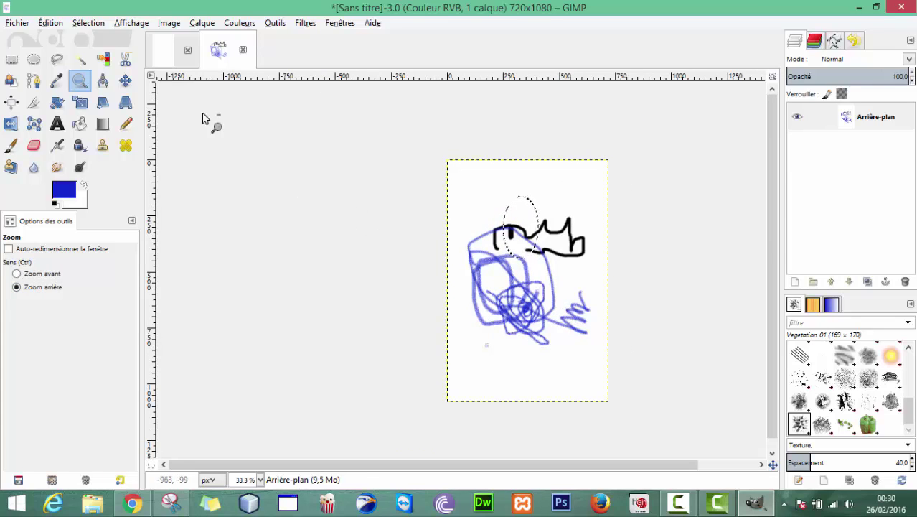
Try the Paths tool in Tracer (Design) mode by placing points over the black and blue drawing
{"action": "left_click", "coordinate": [35, 83]}
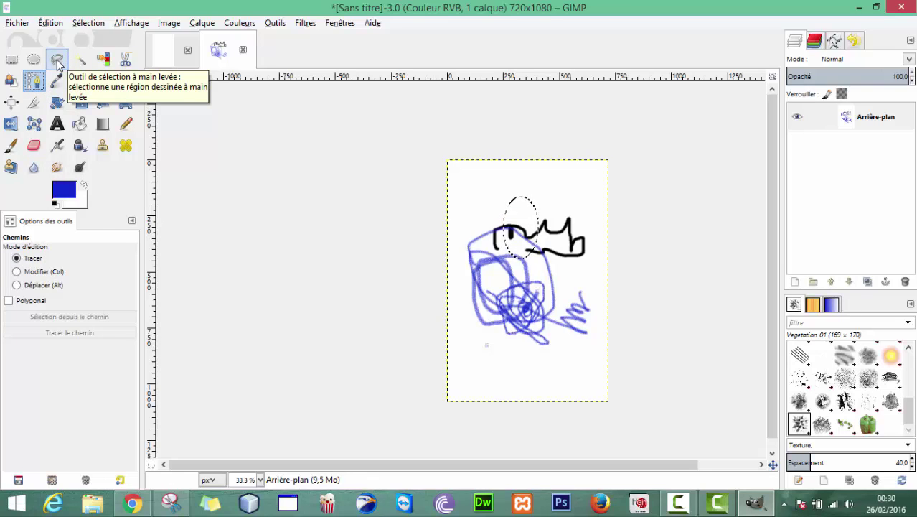
{"action": "left_click", "coordinate": [58, 63]}
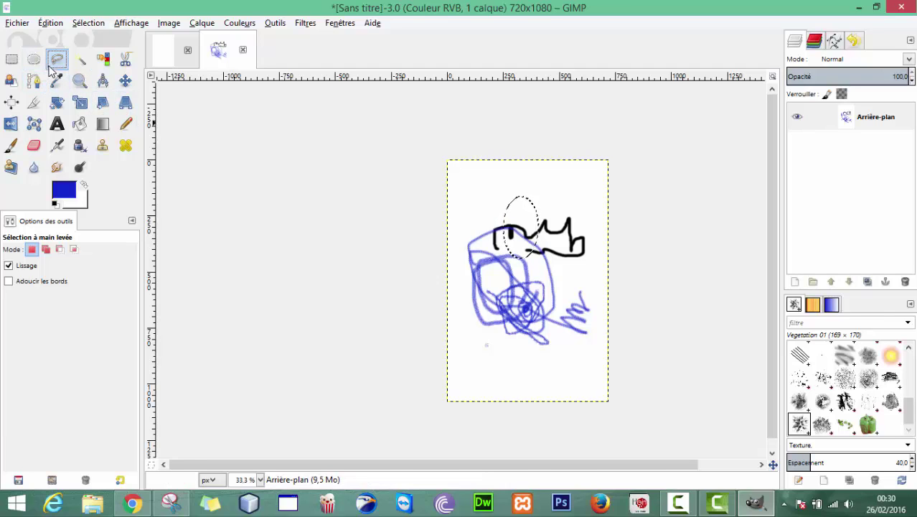
{"action": "left_click", "coordinate": [33, 81]}
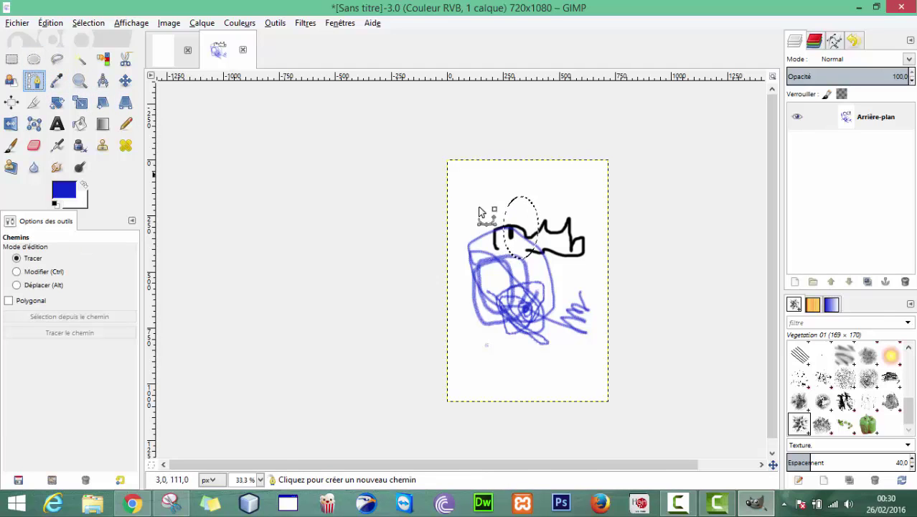
{"action": "left_click", "coordinate": [491, 233]}
{"action": "left_click_drag", "start_coordinate": [495, 281], "coordinate": [549, 300]}
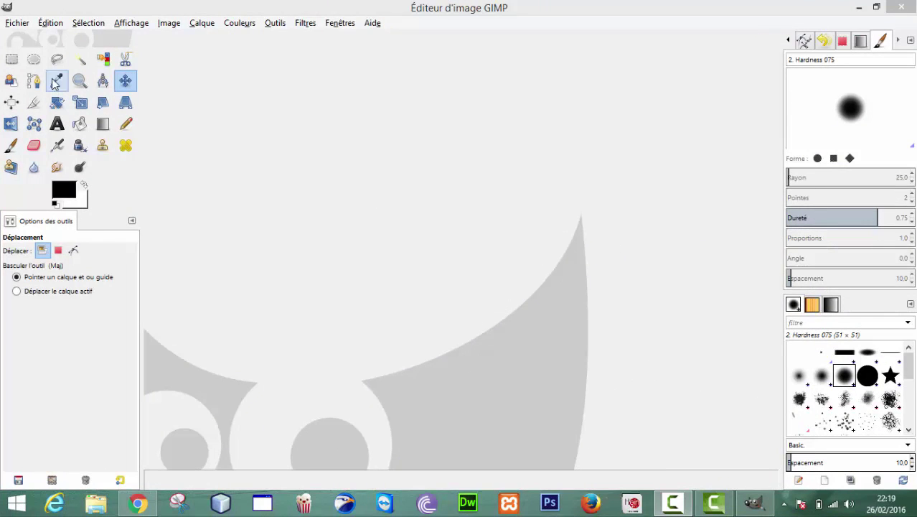
Open the image ciel - Copie.jpg from the Desktop folder
{"action": "left_click", "coordinate": [17, 27]}
{"action": "left_click", "coordinate": [17, 28]}
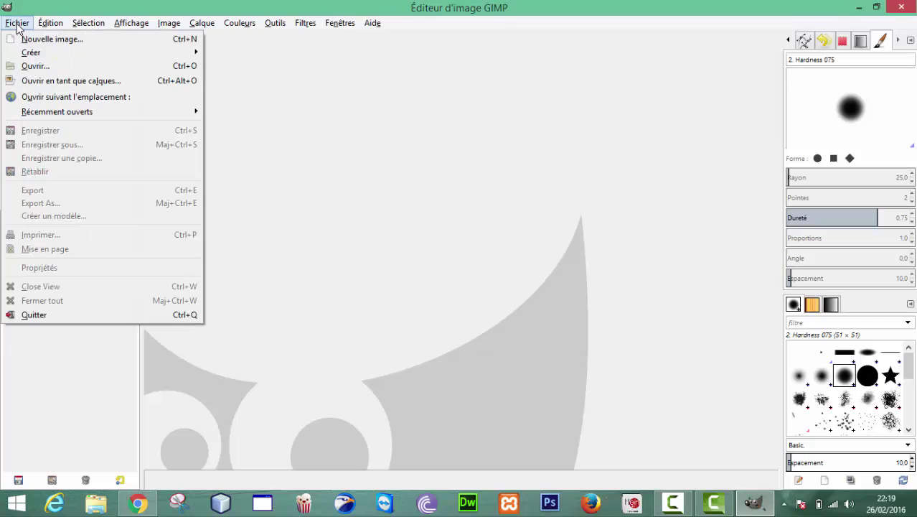
{"action": "left_click", "coordinate": [31, 65]}
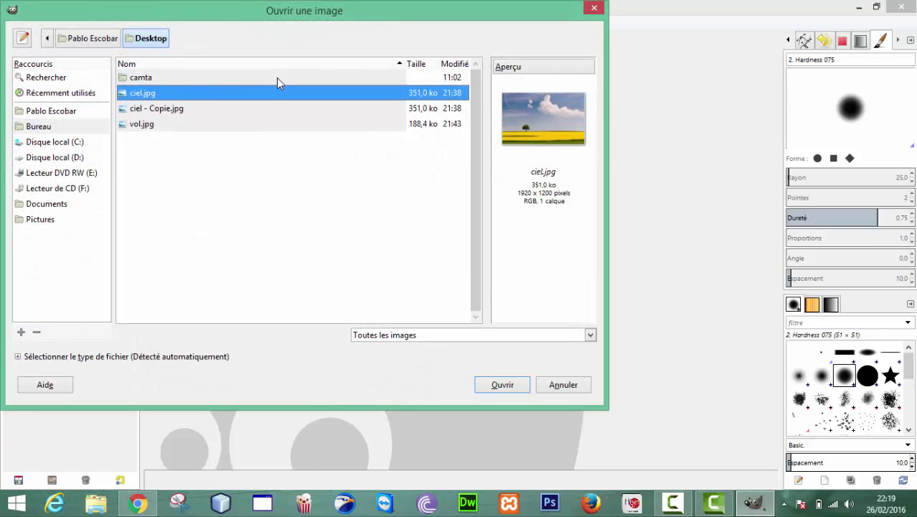
{"action": "left_click", "coordinate": [147, 110]}
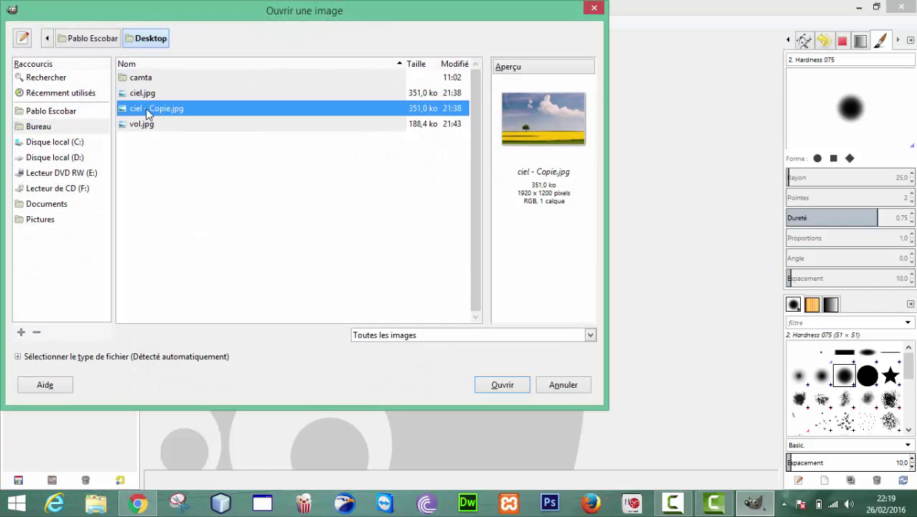
{"action": "left_click", "coordinate": [503, 385]}
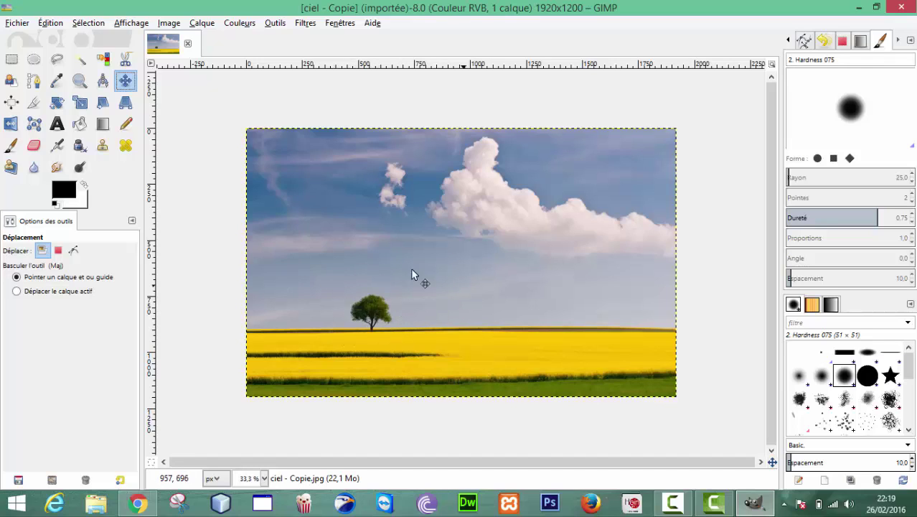
Show the image's layers, duplicate the ciel - Copie.jpg layer and make the original layer active
{"action": "left_click", "coordinate": [377, 317]}
{"action": "key", "text": "ctrl+l"}
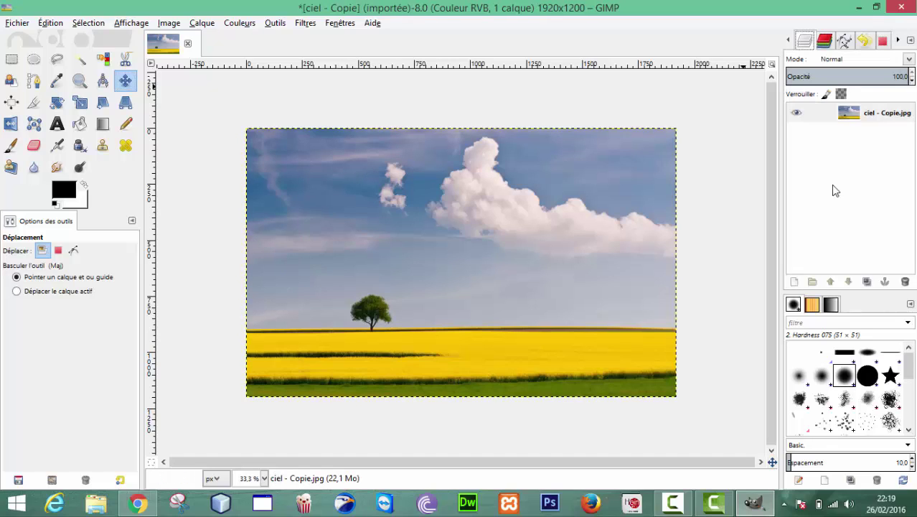
{"action": "left_click", "coordinate": [867, 282]}
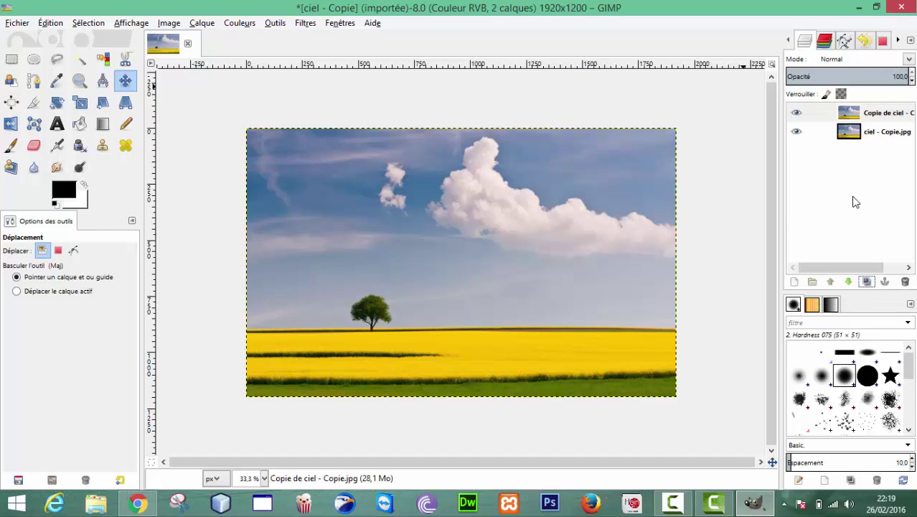
{"action": "left_click", "coordinate": [873, 135]}
{"action": "left_click", "coordinate": [870, 120]}
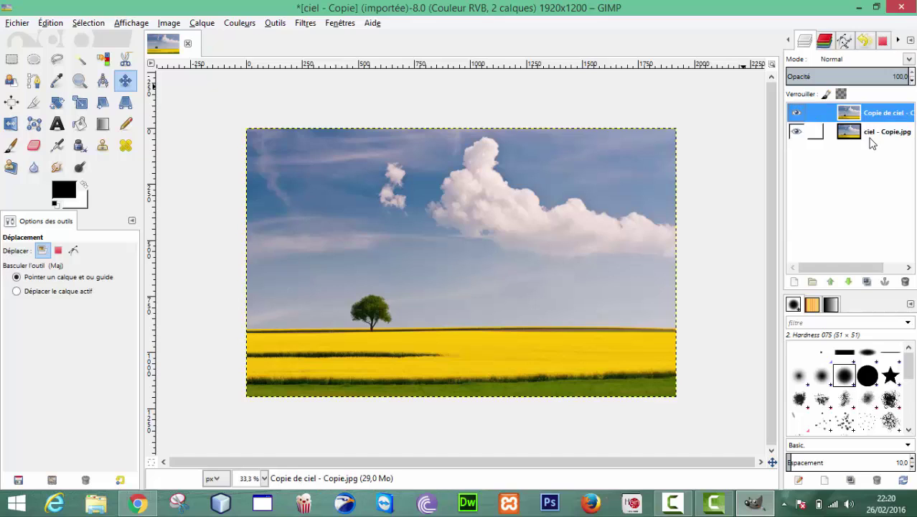
{"action": "left_click", "coordinate": [870, 141]}
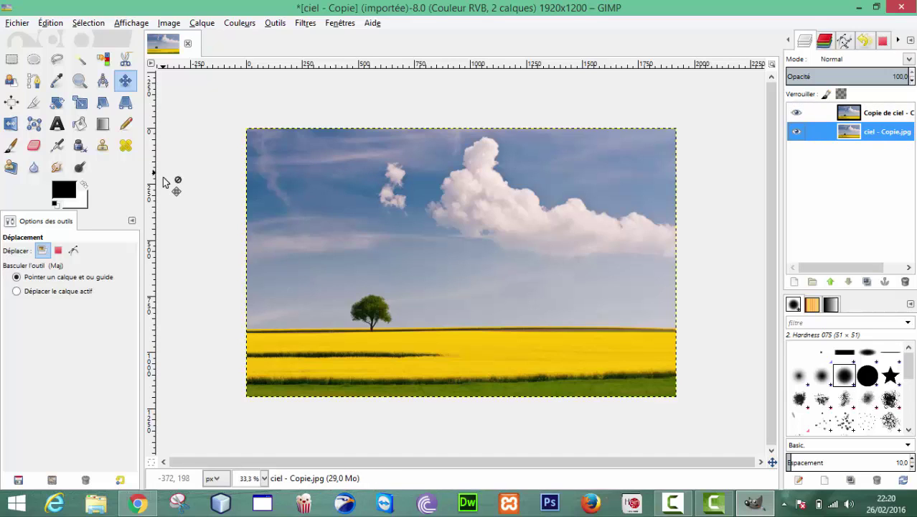
Switch to the Clone tool with the Hardness 075 brush and set its size to 120
{"action": "left_click", "coordinate": [103, 145]}
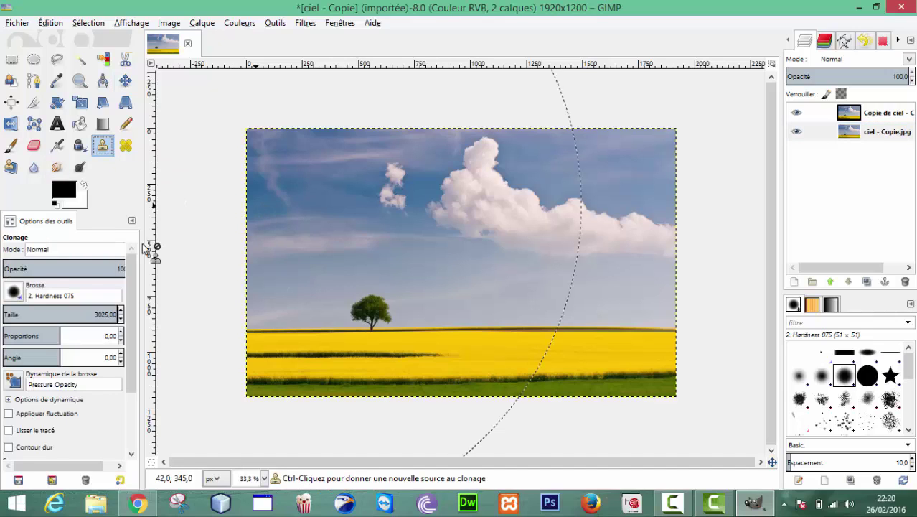
{"action": "left_click", "coordinate": [16, 292]}
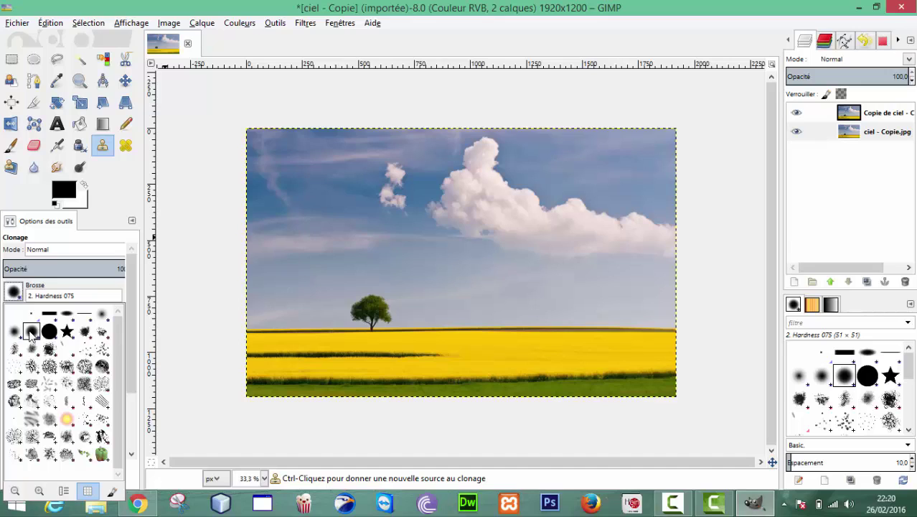
{"action": "left_click", "coordinate": [13, 295]}
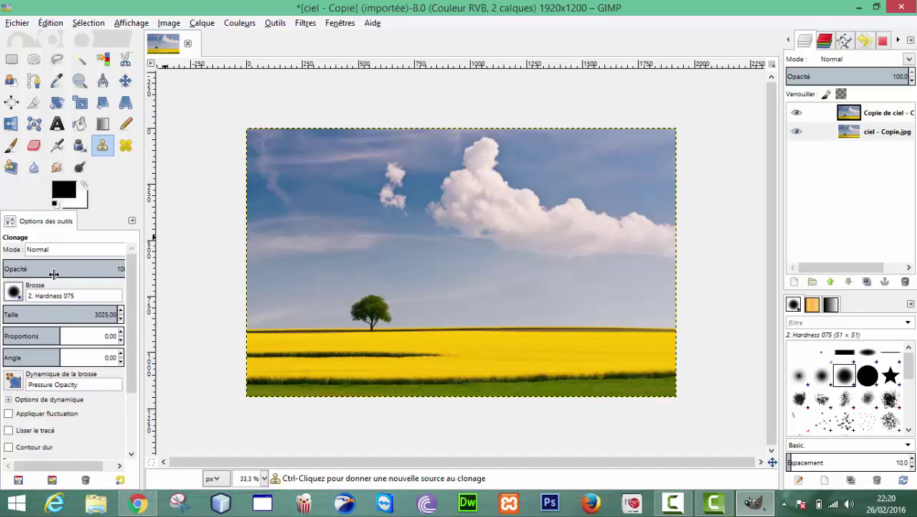
{"action": "left_click", "coordinate": [87, 315]}
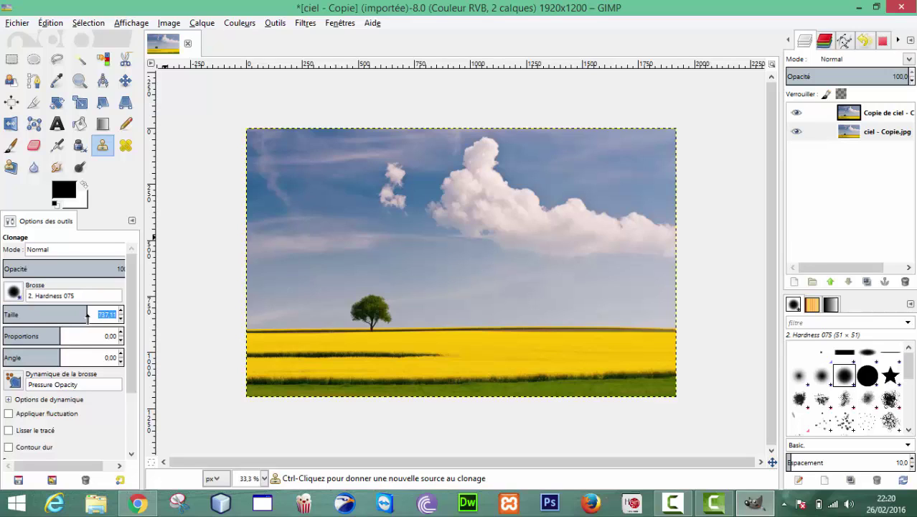
{"action": "type", "text": "120"}
{"action": "left_click", "coordinate": [352, 261]}
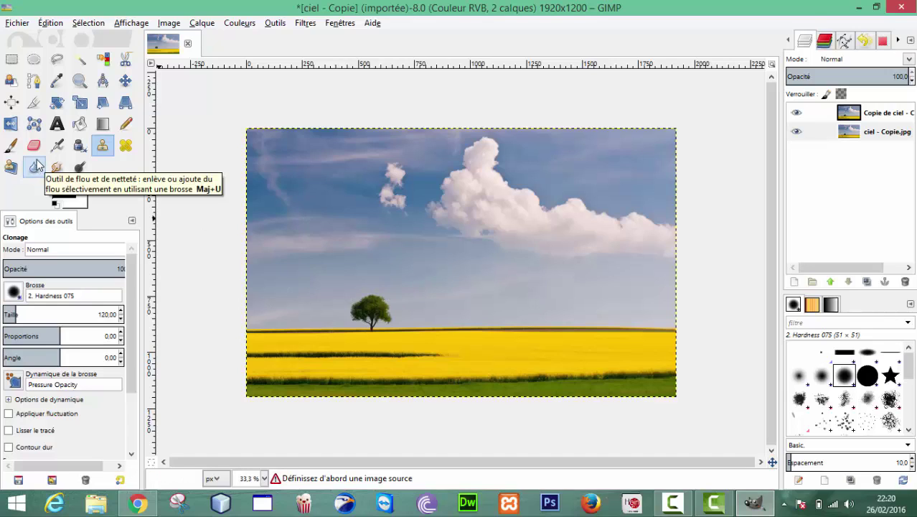
Set the Clone tool's source in the sky just beside the tree on the original layer
{"action": "left_click", "coordinate": [80, 81]}
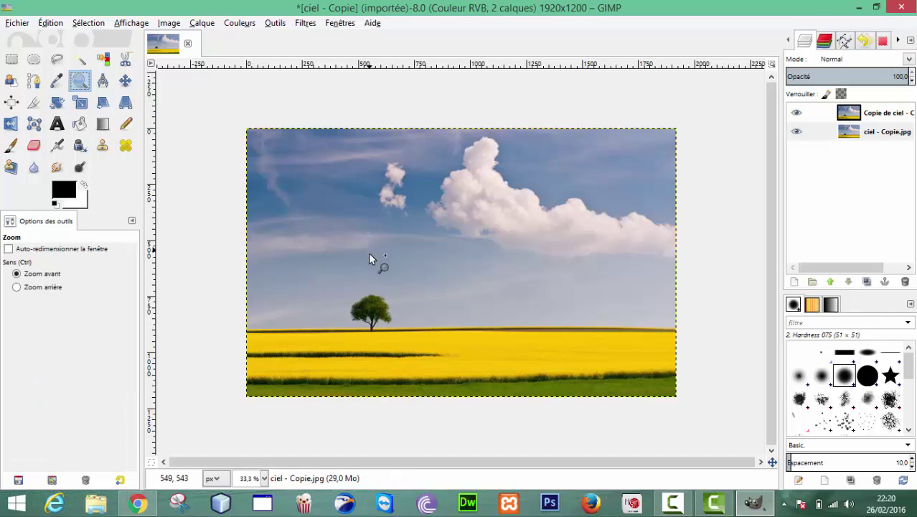
{"action": "left_click", "coordinate": [316, 265]}
{"action": "left_click", "coordinate": [316, 266]}
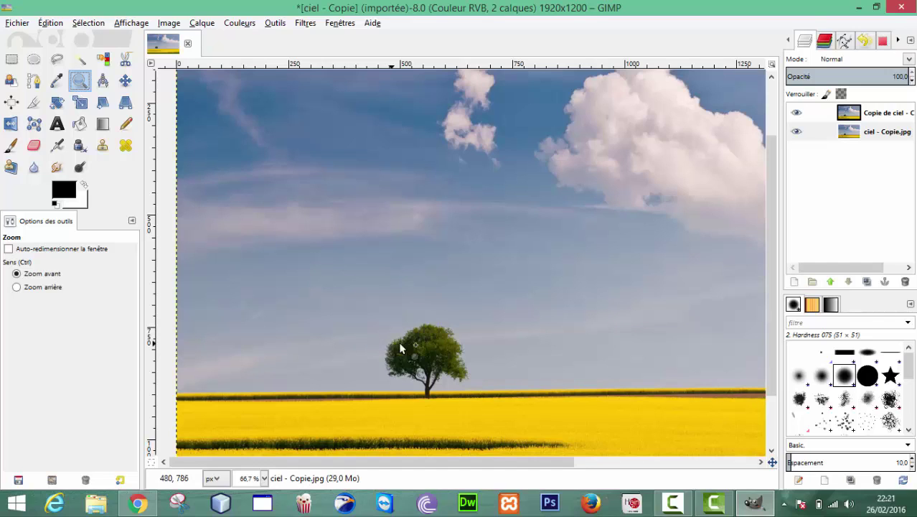
{"action": "left_click", "coordinate": [501, 361], "text": "ctrl"}
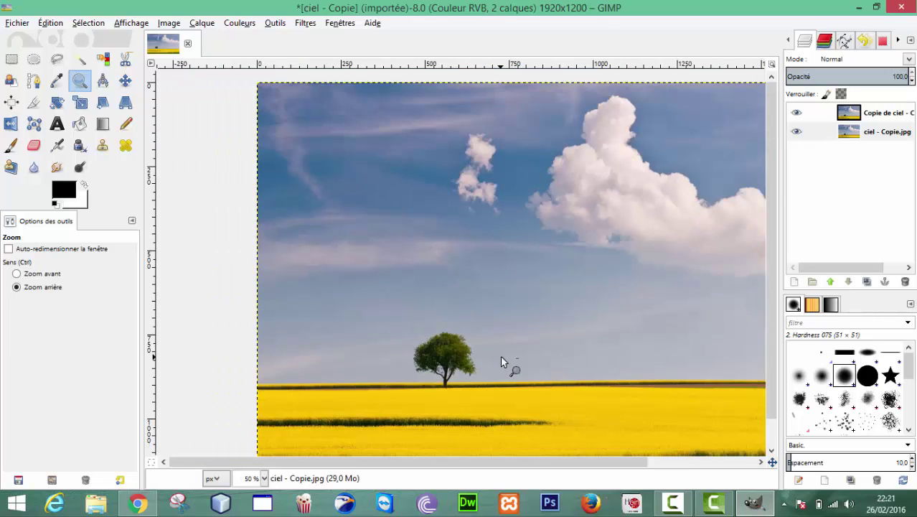
{"action": "left_click", "coordinate": [102, 147]}
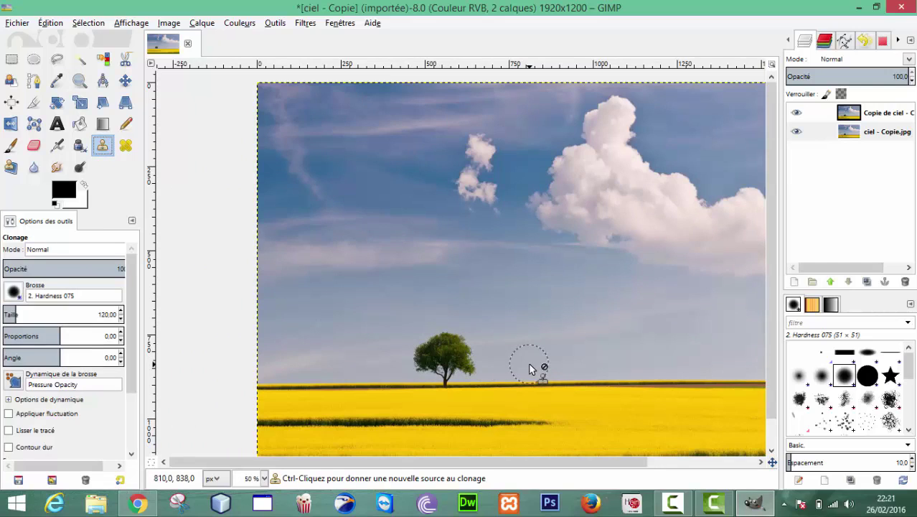
{"action": "key", "text": "ctrl"}
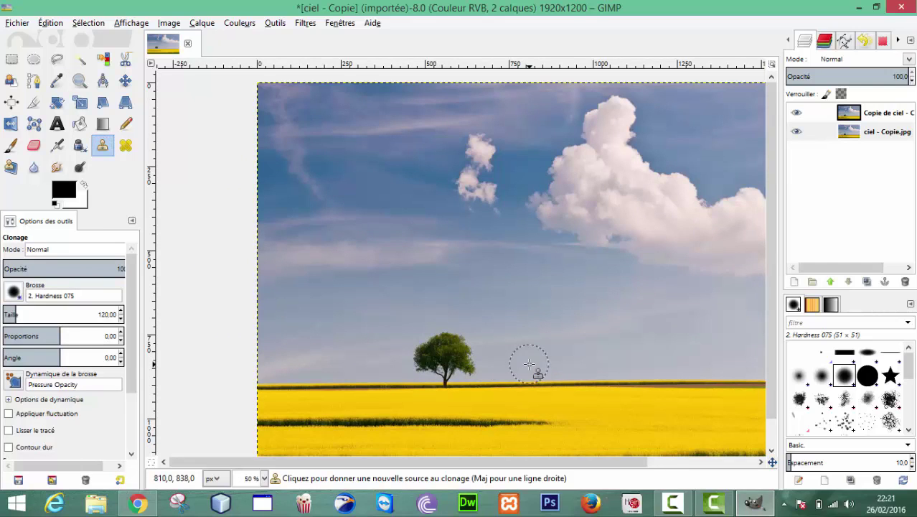
{"action": "left_click", "coordinate": [529, 365], "text": "ctrl"}
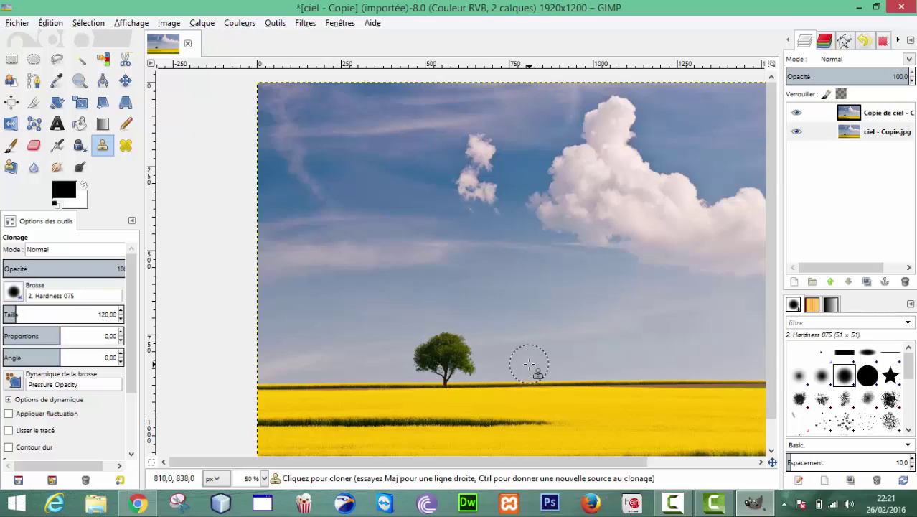
{"action": "left_click", "coordinate": [494, 347], "text": "ctrl"}
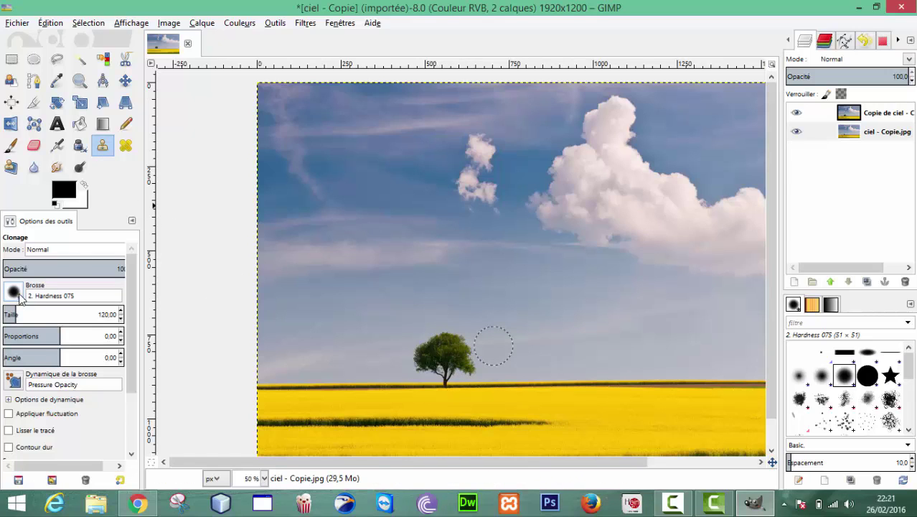
Activate the duplicated layer, sample the sky just right of the tree and clone it over the right part of the foliage
{"action": "left_click", "coordinate": [854, 115]}
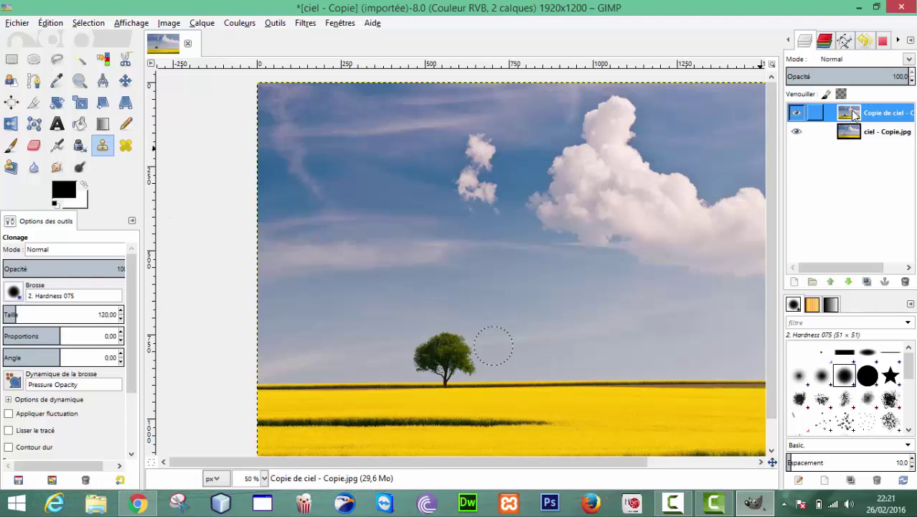
{"action": "double_click", "coordinate": [854, 115]}
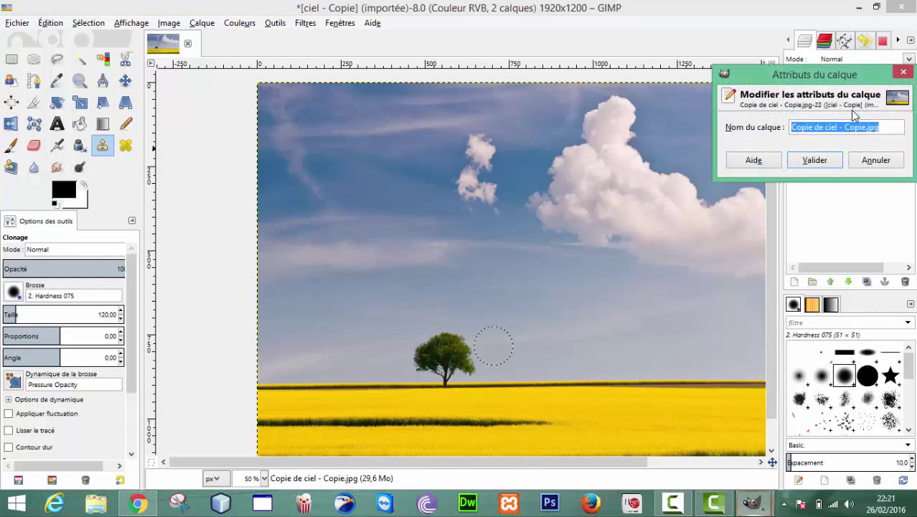
{"action": "left_click", "coordinate": [875, 160]}
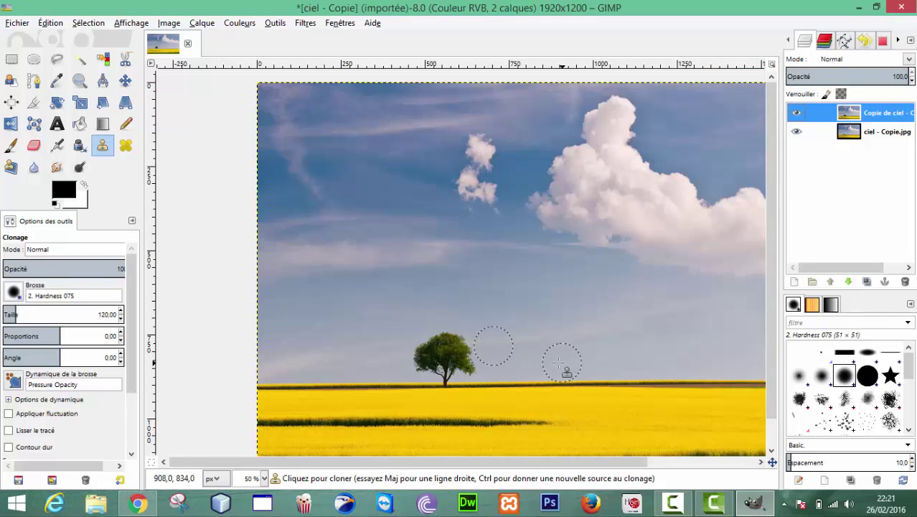
{"action": "left_click", "coordinate": [506, 361], "text": "ctrl"}
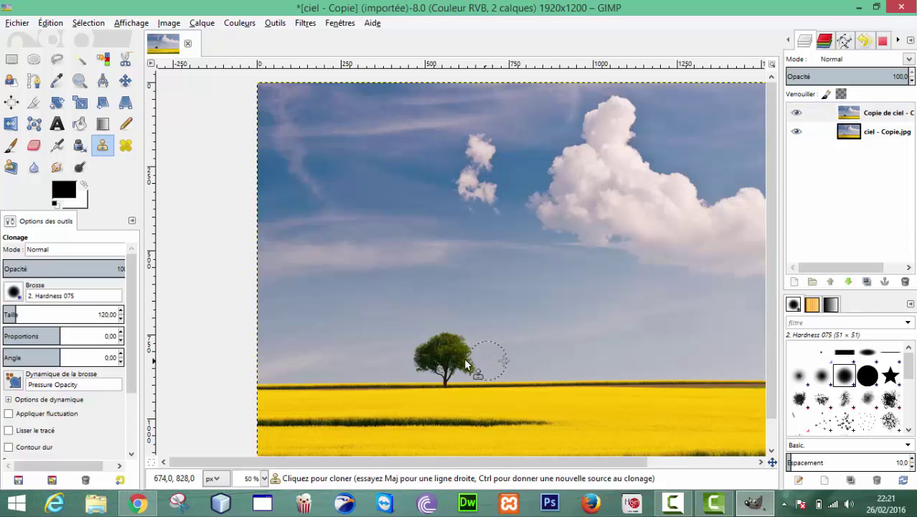
{"action": "mouse_move", "coordinate": [461, 365]}
{"action": "left_mouse_down"}
{"action": "mouse_move", "coordinate": [468, 360]}
{"action": "mouse_move", "coordinate": [459, 342]}
{"action": "mouse_move", "coordinate": [428, 355]}
{"action": "left_mouse_up"}
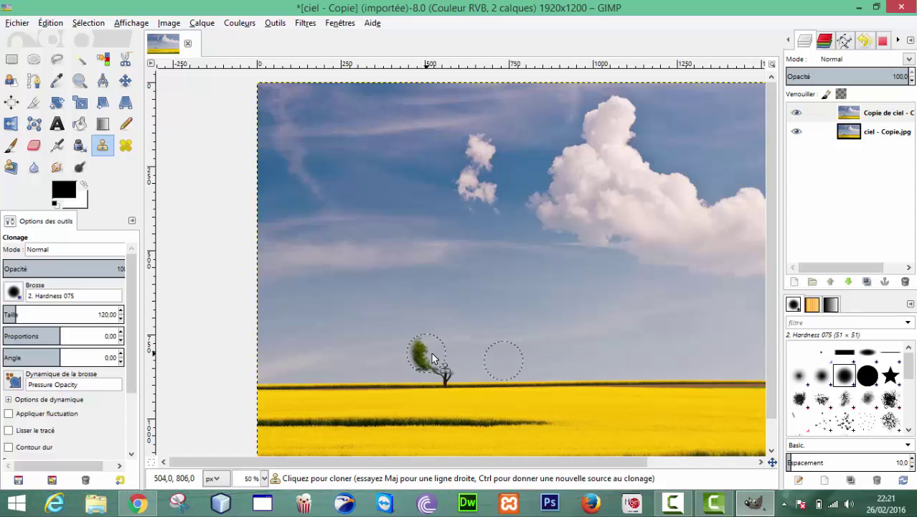
Sample the sky left of the tree and clone it over the remaining foliage, undoing and repainting the first stroke
{"action": "left_click", "coordinate": [388, 357], "text": "ctrl"}
{"action": "left_click_drag", "start_coordinate": [406, 356], "coordinate": [414, 354]}
{"action": "key", "text": "ctrl+z"}
{"action": "left_click_drag", "start_coordinate": [416, 363], "coordinate": [426, 349]}
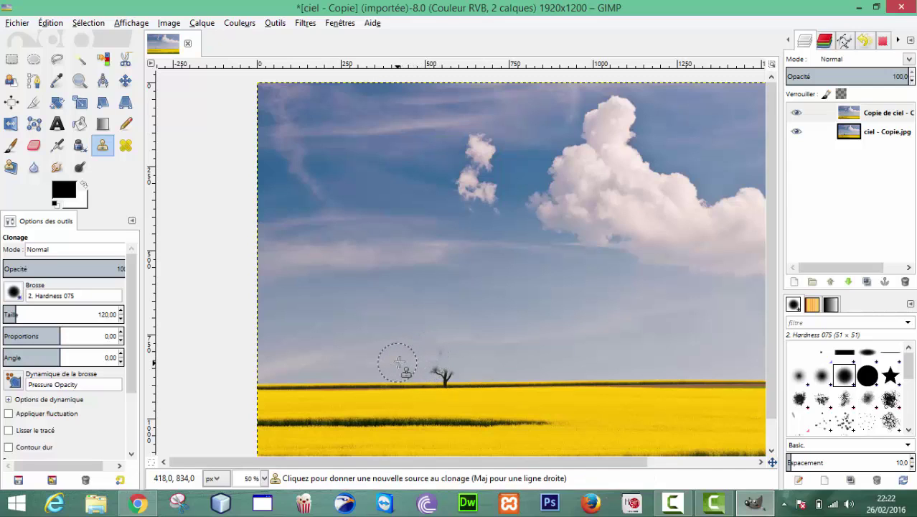
Clone the sky left of the tree over its trunk, and clone over the leftover twigs with the brush size set to 20
{"action": "left_click", "coordinate": [397, 361], "text": "ctrl"}
{"action": "left_click_drag", "start_coordinate": [418, 368], "coordinate": [459, 376]}
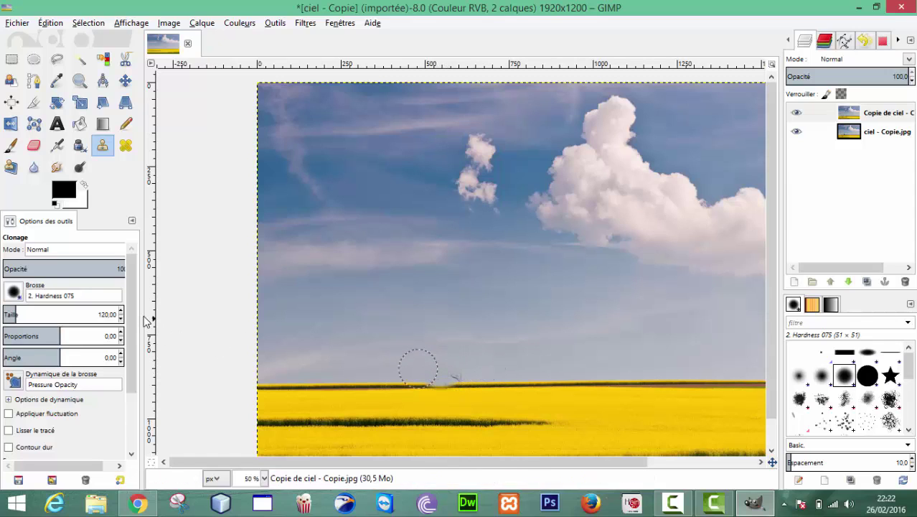
{"action": "double_click", "coordinate": [104, 314]}
{"action": "type", "text": "20"}
{"action": "key", "text": "Return"}
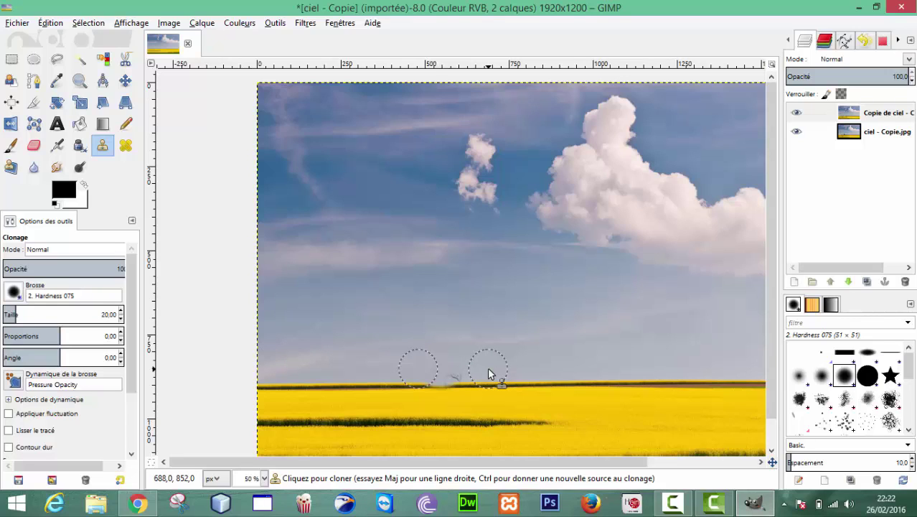
{"action": "key", "text": "Return"}
{"action": "mouse_move", "coordinate": [451, 379]}
{"action": "left_mouse_down"}
{"action": "mouse_move", "coordinate": [461, 381]}
{"action": "mouse_move", "coordinate": [452, 379]}
{"action": "left_mouse_up"}
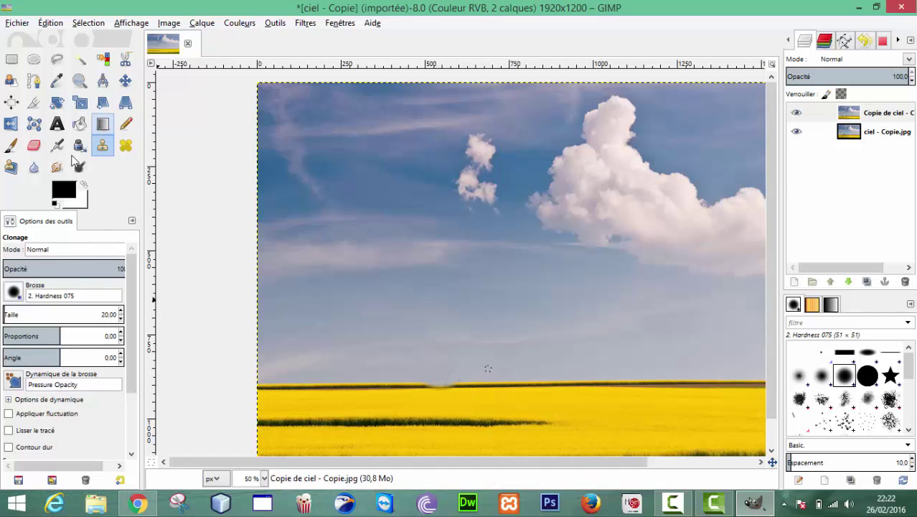
Sample the horizon edge just left of the smudged gap with the Clone tool and rebuild the field line across it
{"action": "left_click", "coordinate": [81, 81]}
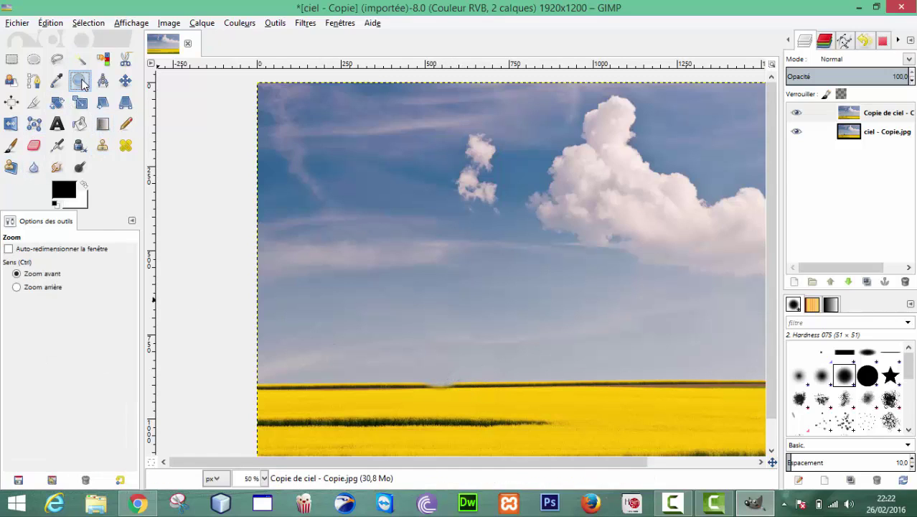
{"action": "left_click", "coordinate": [409, 318]}
{"action": "left_click", "coordinate": [410, 318]}
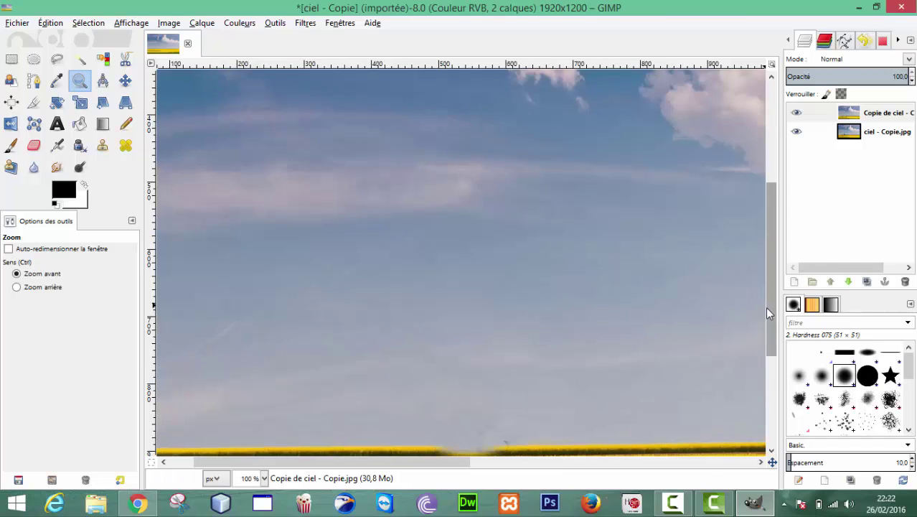
{"action": "left_click_drag", "start_coordinate": [768, 313], "coordinate": [767, 338]}
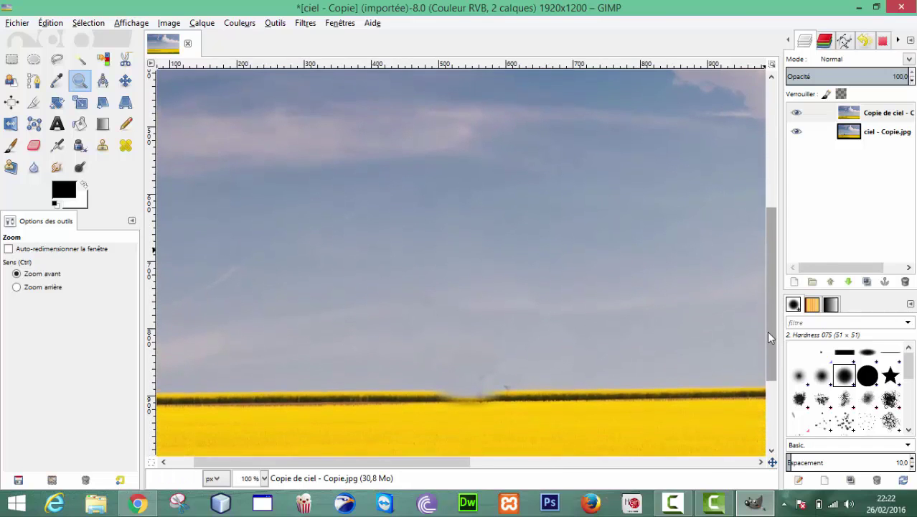
{"action": "left_click", "coordinate": [102, 145]}
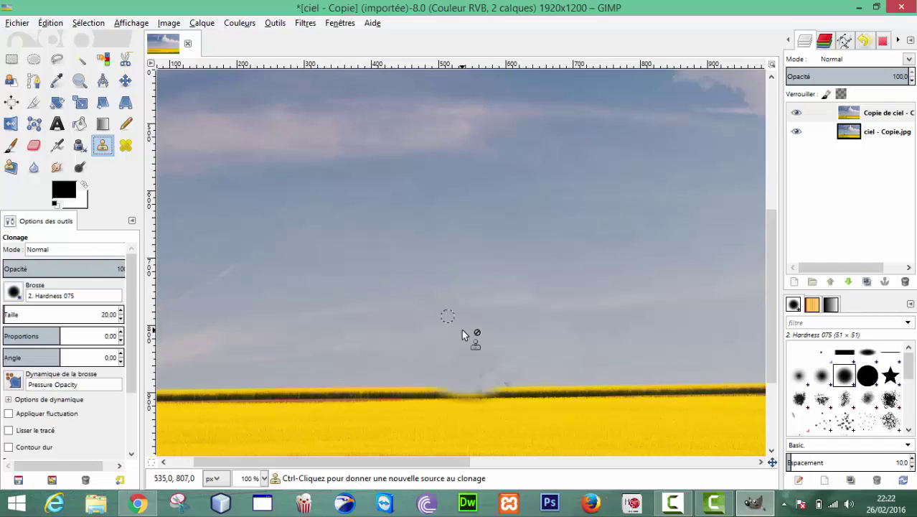
{"action": "left_click", "coordinate": [430, 391], "text": "ctrl"}
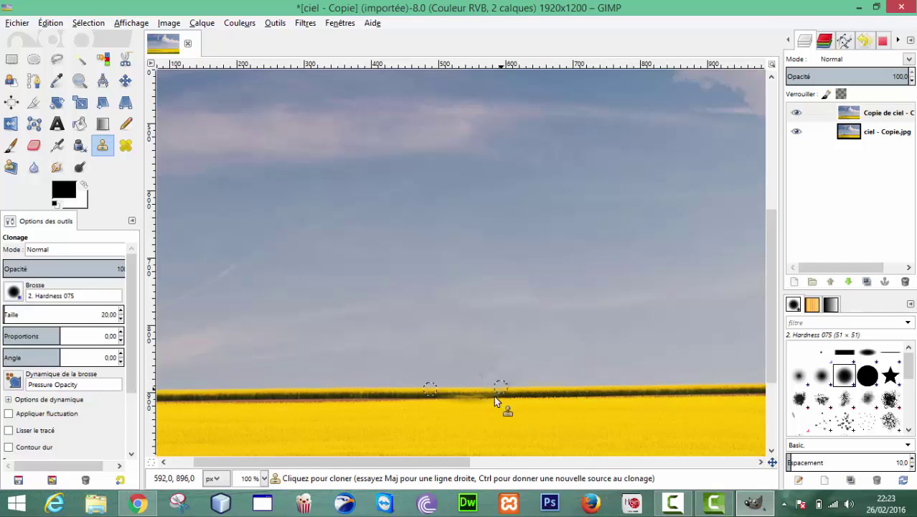
Sample the dark horizon line just right of the repaired gap and clone it over the faded middle section
{"action": "key", "text": "ctrl"}
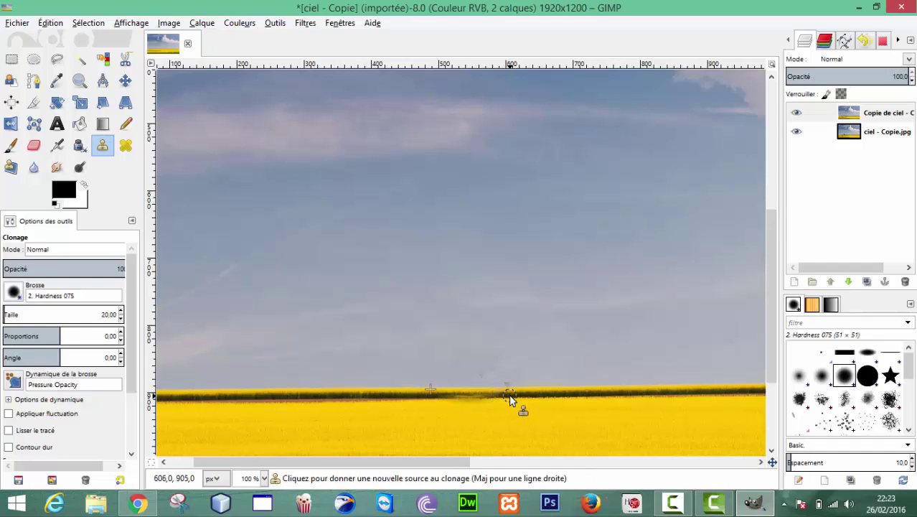
{"action": "left_click", "coordinate": [509, 395], "text": "ctrl"}
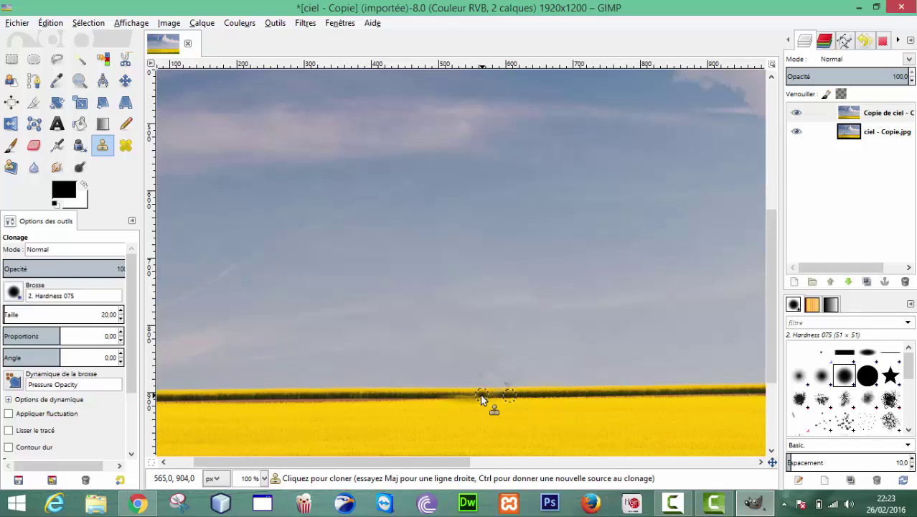
{"action": "left_click_drag", "start_coordinate": [481, 394], "coordinate": [454, 397]}
Sample clean sky just above the horizon and clone it over the remaining smudges where the tree stood
{"action": "key", "text": "ctrl"}
{"action": "left_click", "coordinate": [462, 377], "text": "ctrl"}
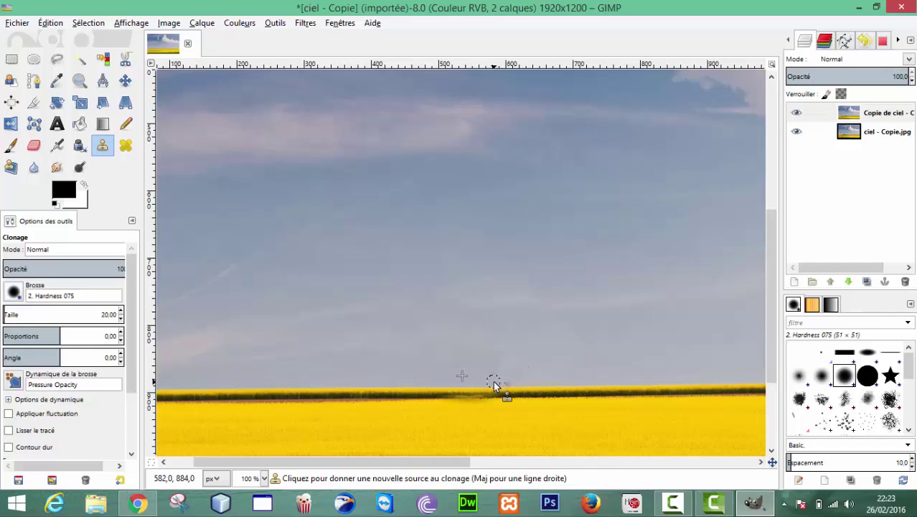
{"action": "left_click", "coordinate": [493, 380], "text": "ctrl"}
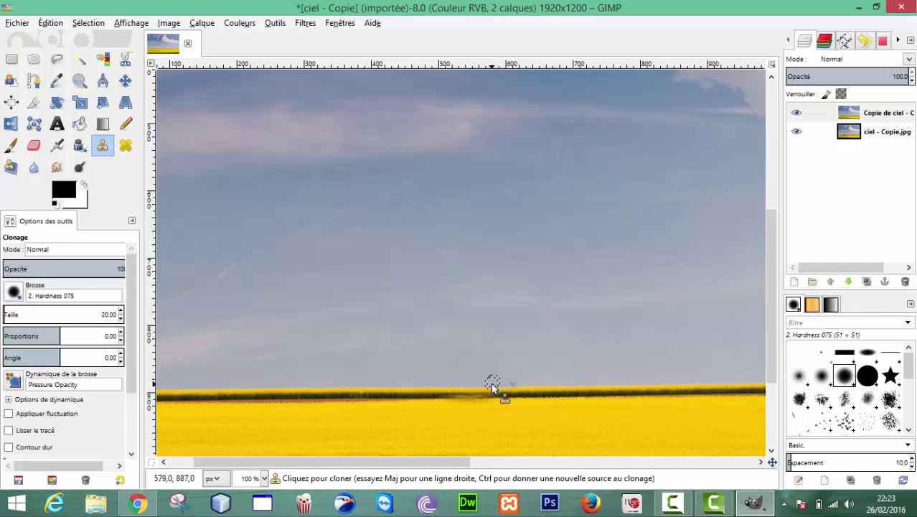
{"action": "left_click", "coordinate": [80, 81]}
{"action": "left_click", "coordinate": [56, 289]}
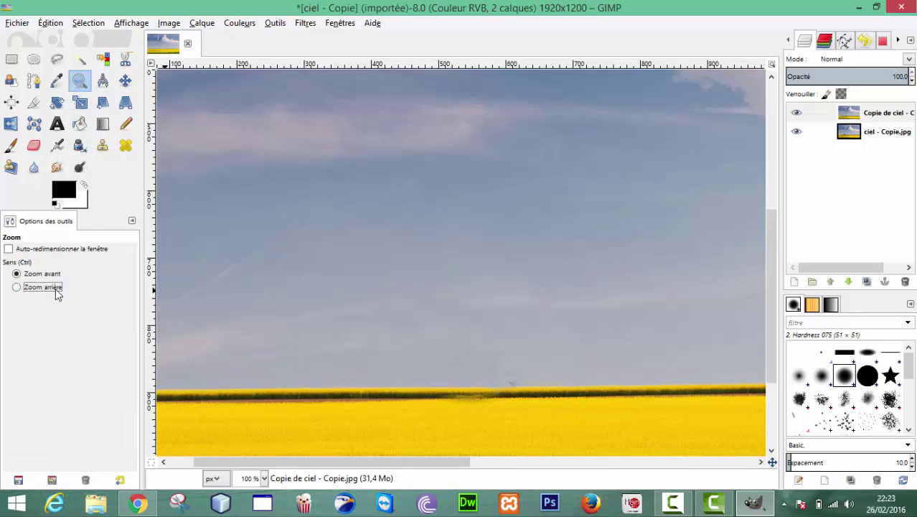
{"action": "left_click", "coordinate": [298, 297]}
{"action": "left_click", "coordinate": [298, 296]}
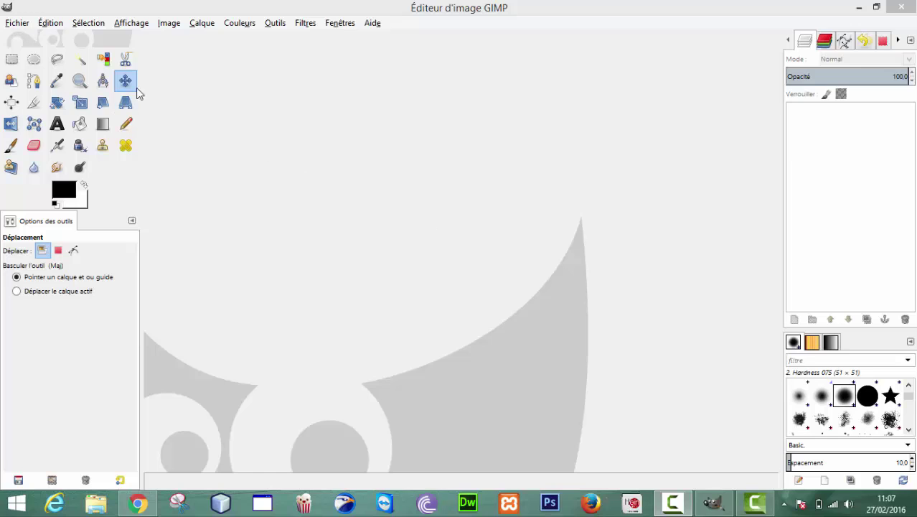
Choose the Paths tool and open the ciel.jpg image from the Desktop
{"action": "left_click", "coordinate": [33, 83]}
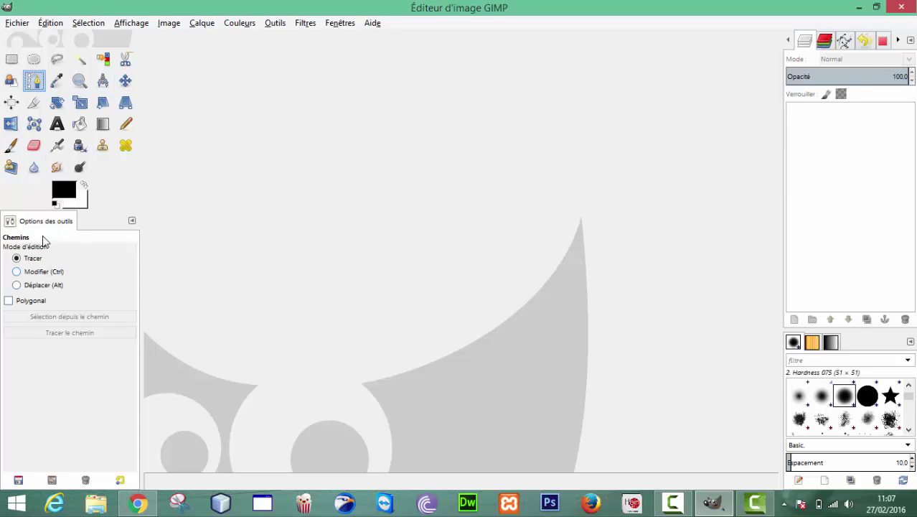
{"action": "left_click", "coordinate": [17, 23]}
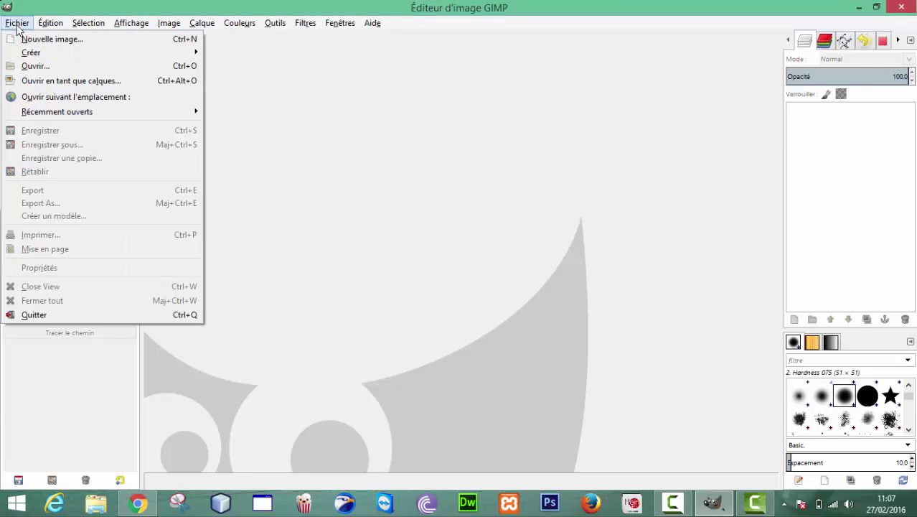
{"action": "left_click", "coordinate": [37, 66]}
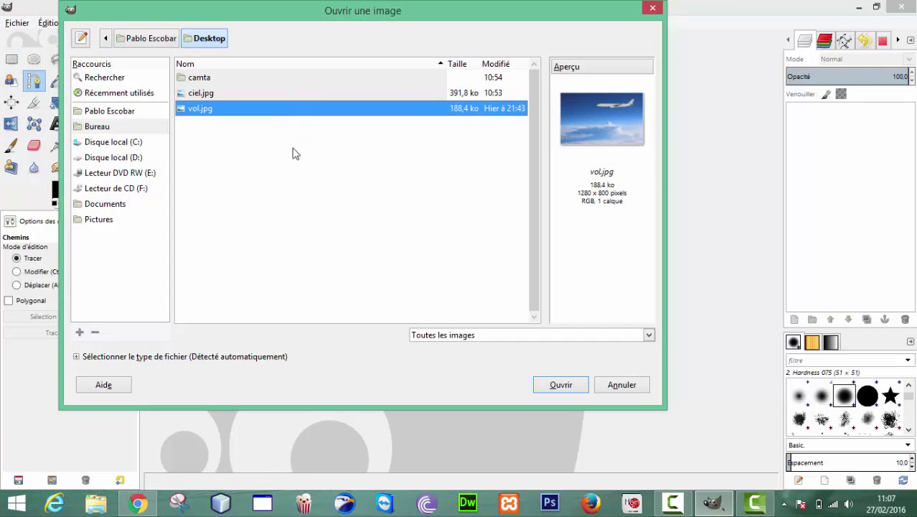
{"action": "left_click", "coordinate": [261, 94]}
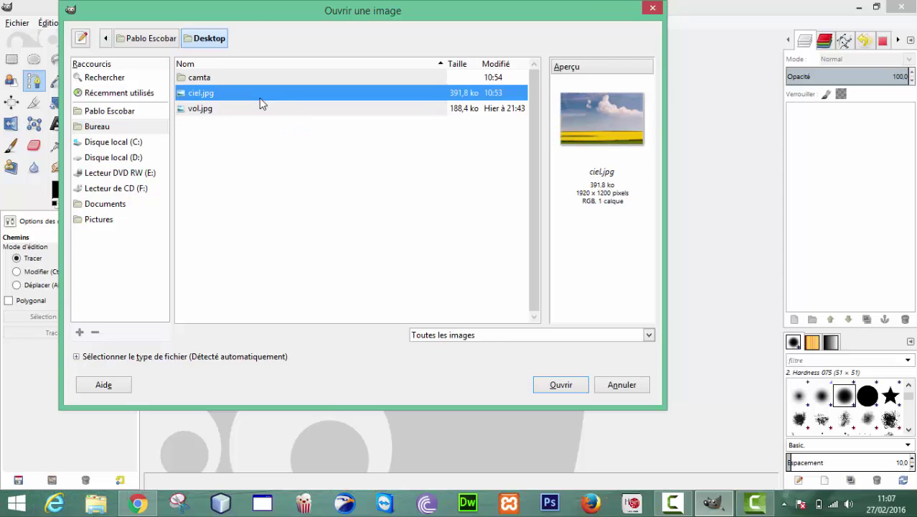
{"action": "left_click", "coordinate": [583, 386]}
Open the vol.jpg airplane image from the Desktop alongside ciel.jpg
{"action": "left_click", "coordinate": [17, 23]}
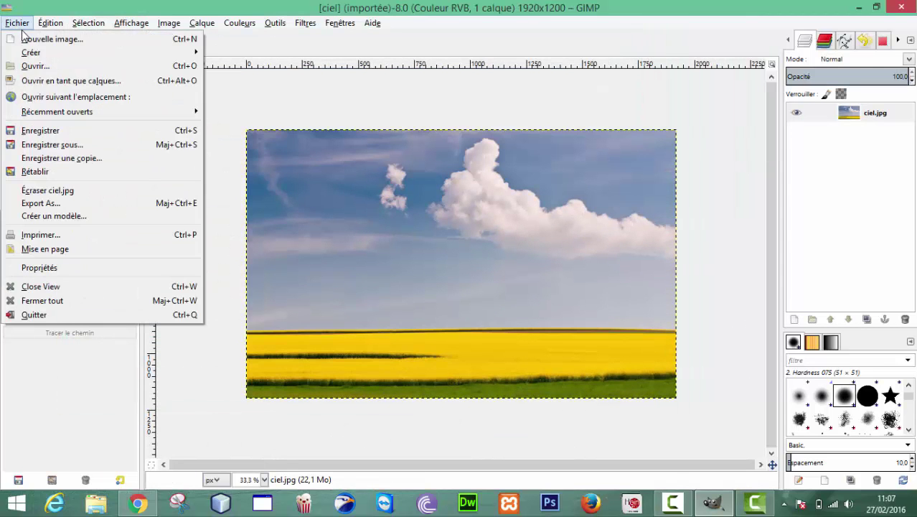
{"action": "left_click", "coordinate": [37, 64]}
{"action": "left_click", "coordinate": [262, 113]}
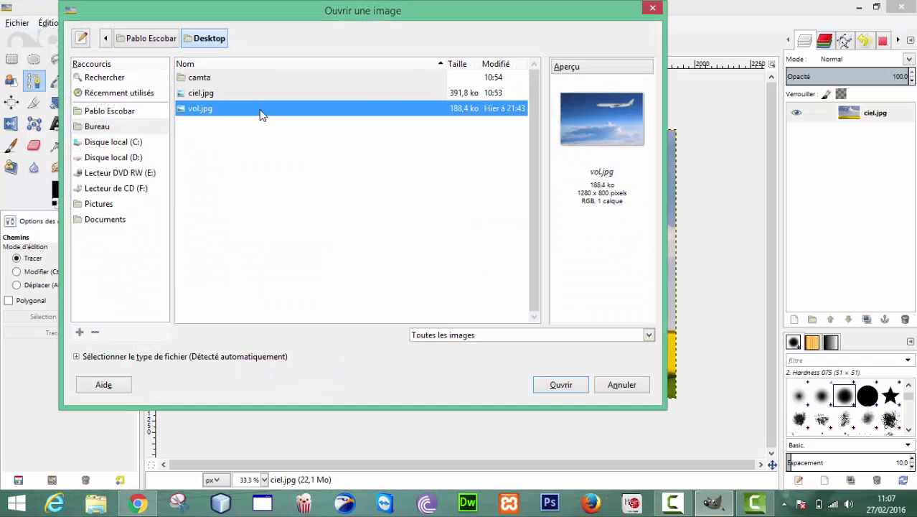
{"action": "left_click", "coordinate": [562, 384]}
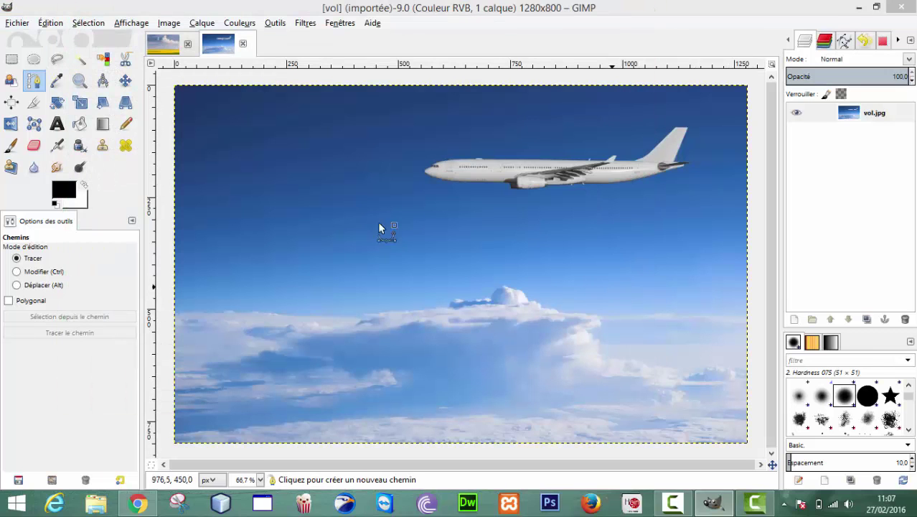
{"action": "left_click", "coordinate": [163, 43]}
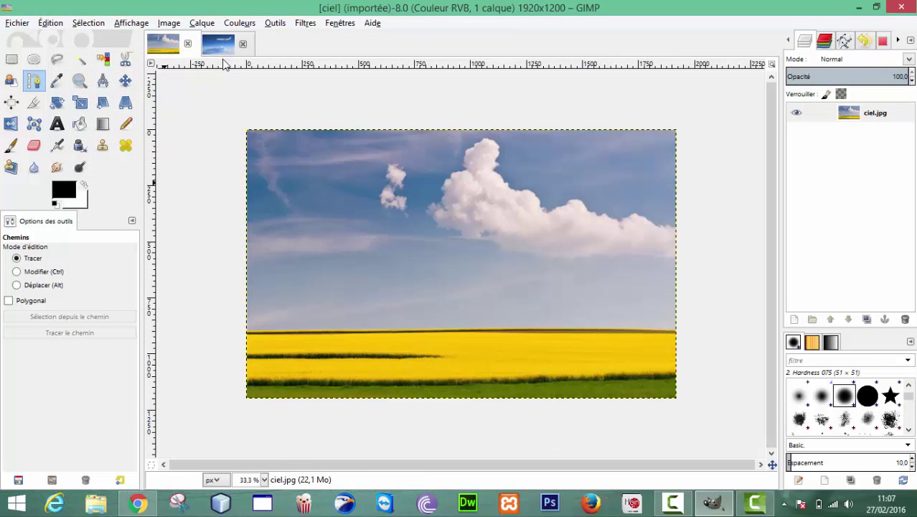
{"action": "left_click", "coordinate": [221, 44]}
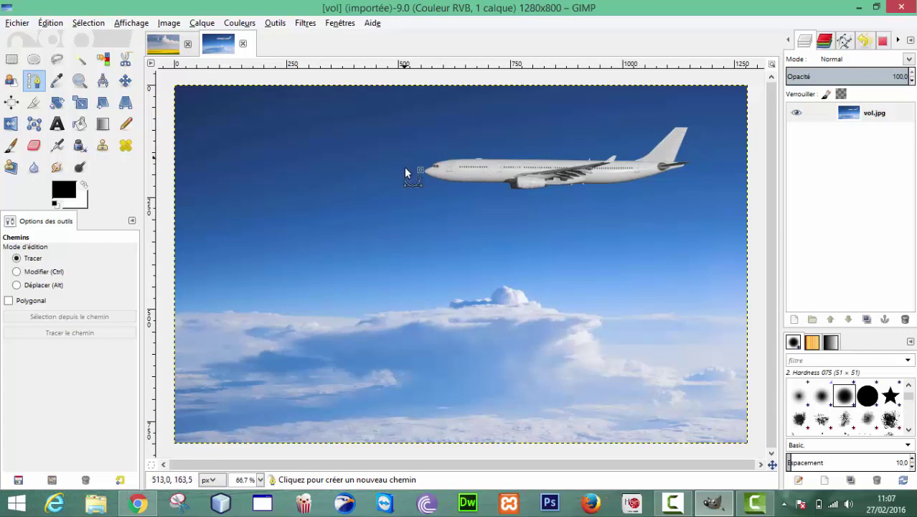
{"action": "left_click", "coordinate": [164, 45]}
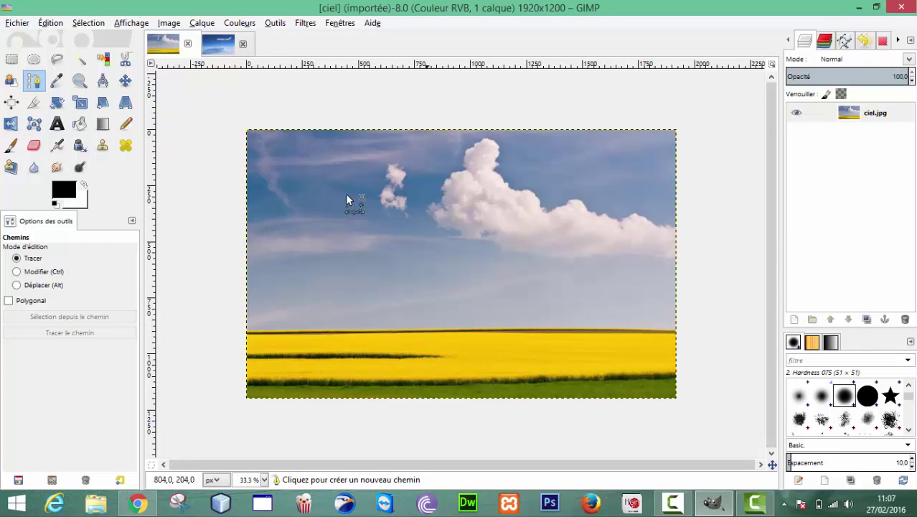
{"action": "left_click", "coordinate": [218, 44]}
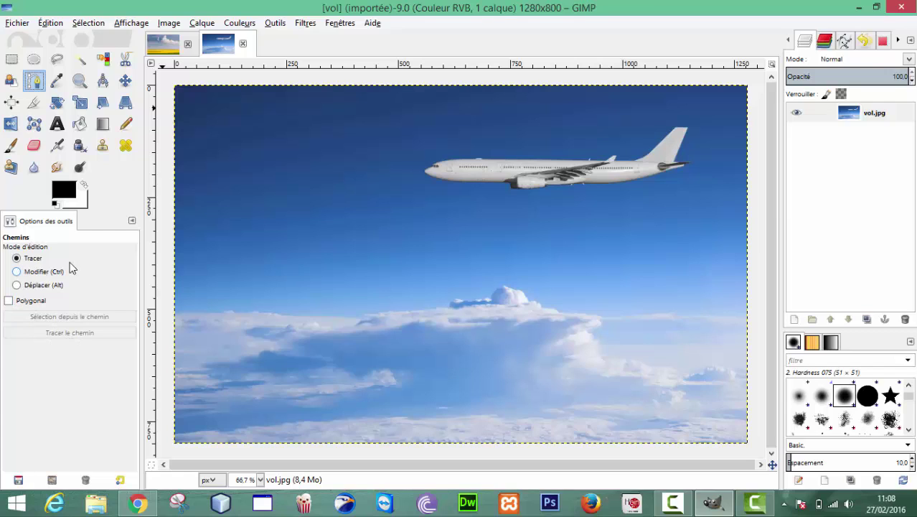
Start a path in Tracer mode at the airplane's nose and place nodes over the cockpit along the top of the forward fuselage
{"action": "left_click", "coordinate": [31, 261]}
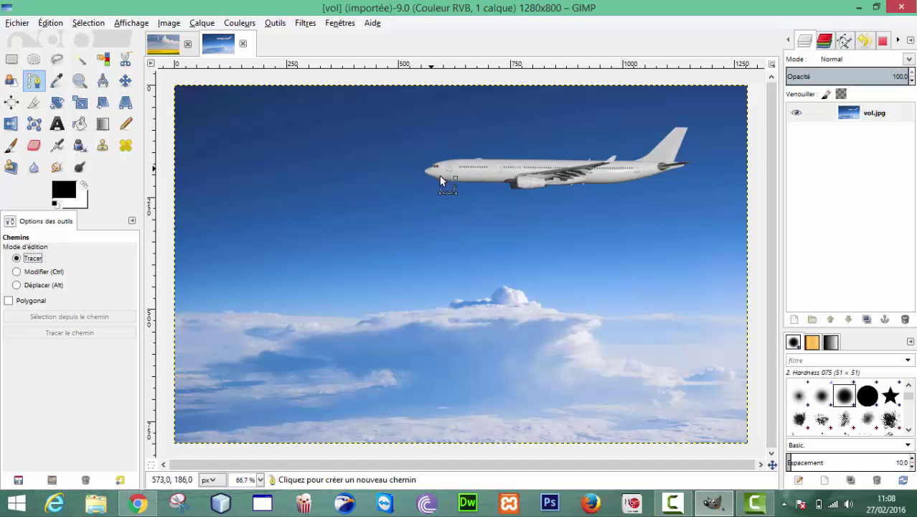
{"action": "scroll", "coordinate": [448, 186], "scroll_direction": "up", "scroll_amount": 3}
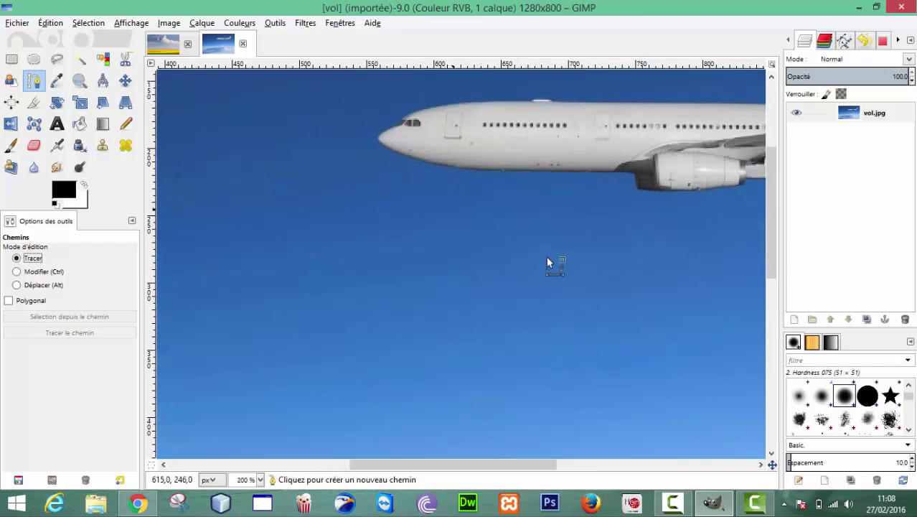
{"action": "scroll", "coordinate": [774, 204], "scroll_direction": "up", "scroll_amount": 3}
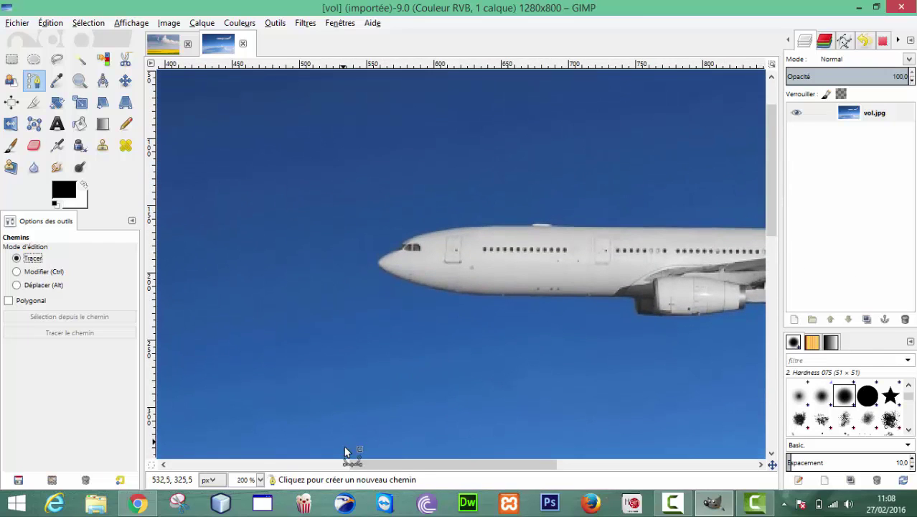
{"action": "left_click", "coordinate": [379, 261]}
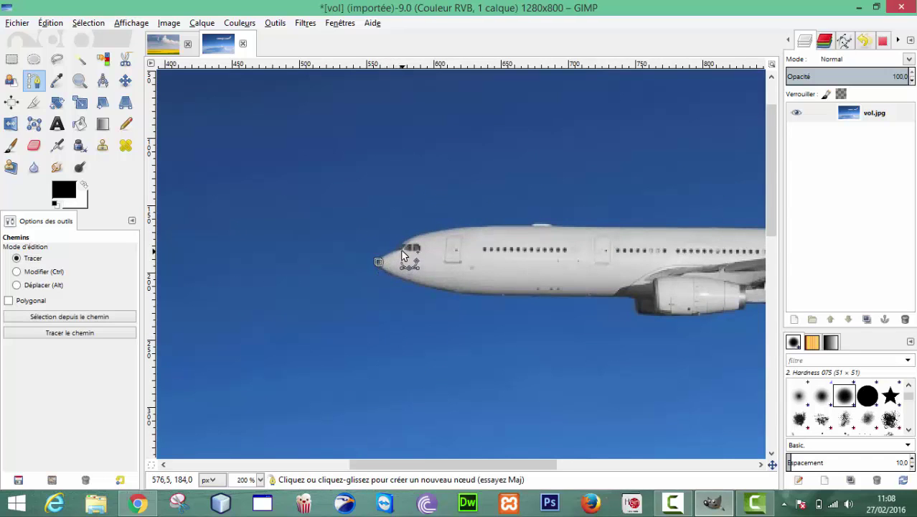
{"action": "left_click", "coordinate": [478, 228]}
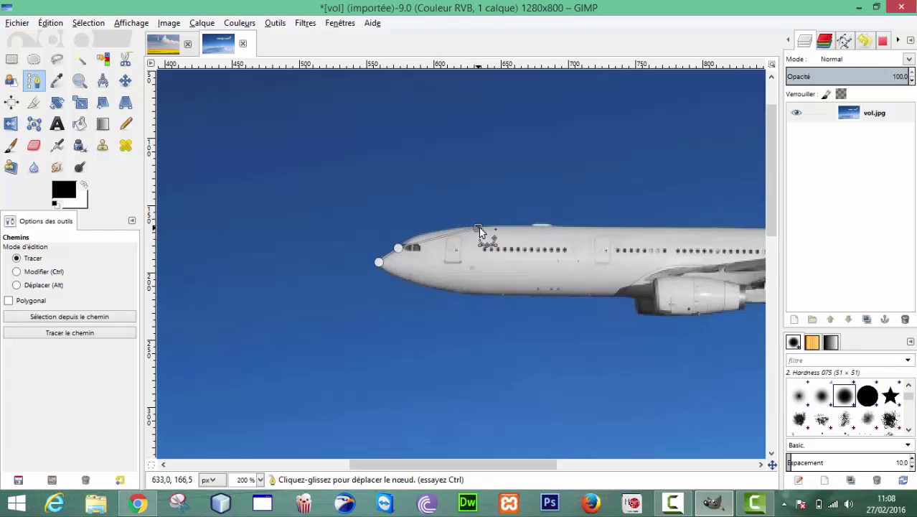
{"action": "left_click", "coordinate": [626, 228]}
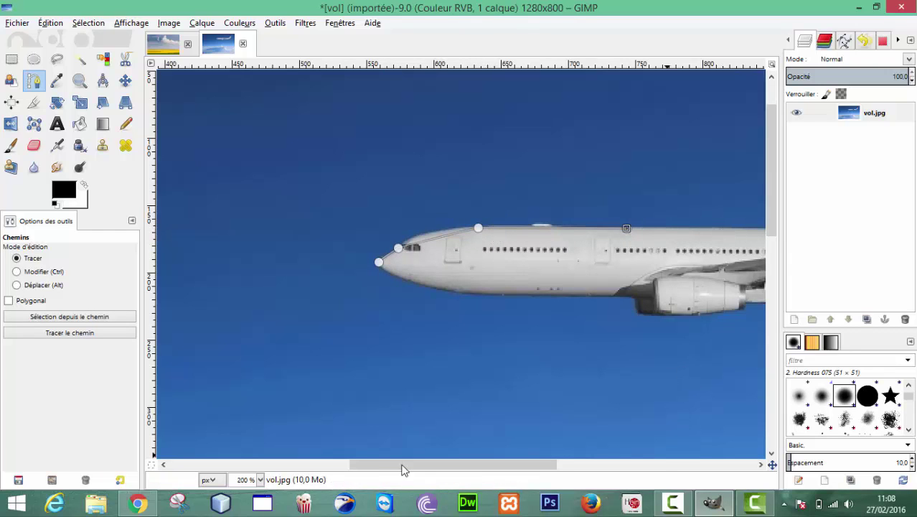
Continue the path along the top of the fuselage and place nodes around the winglet's outline
{"action": "left_click_drag", "start_coordinate": [402, 463], "coordinate": [490, 454]}
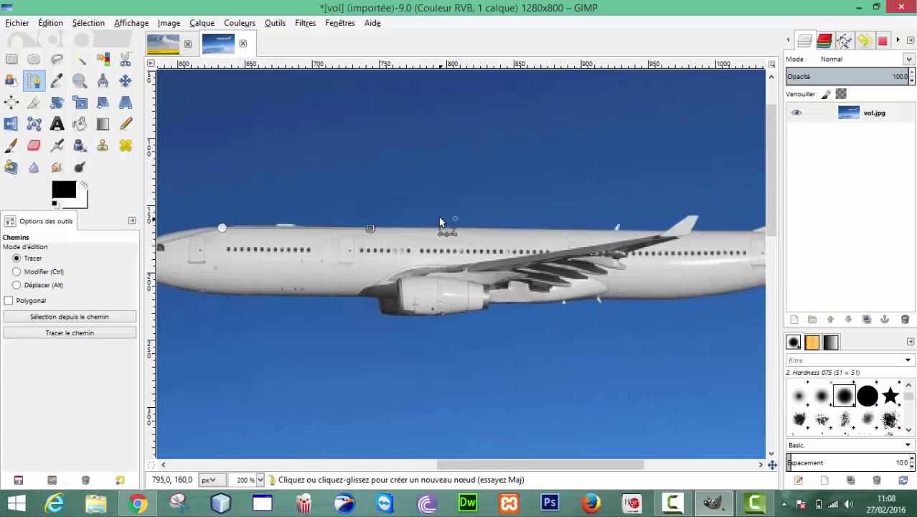
{"action": "left_click", "coordinate": [487, 228]}
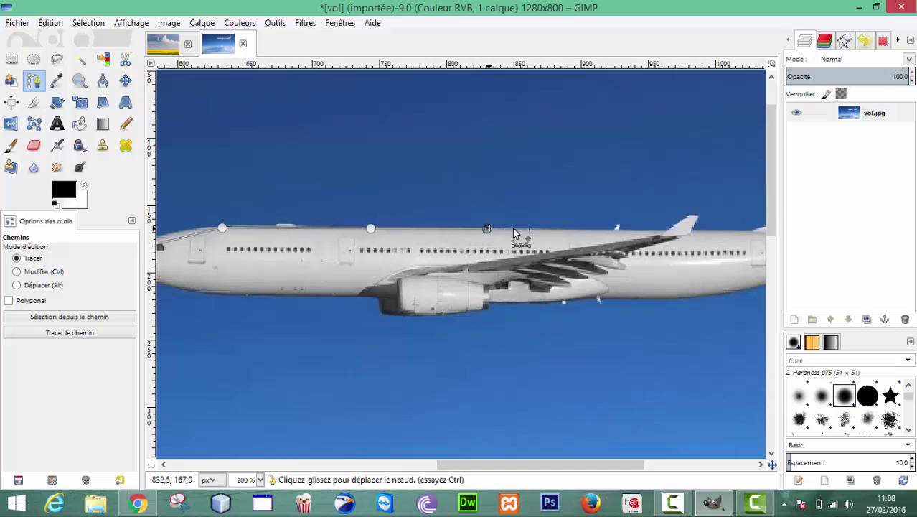
{"action": "left_click", "coordinate": [665, 231]}
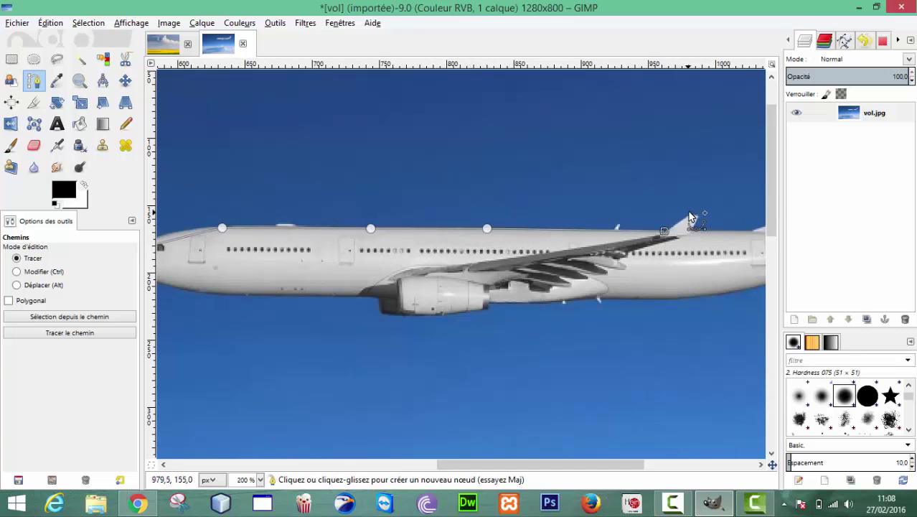
{"action": "left_click", "coordinate": [689, 215]}
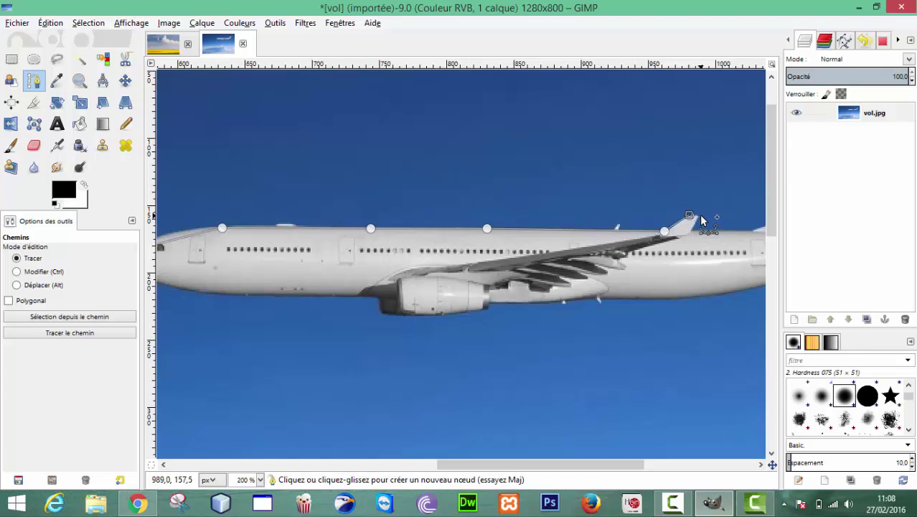
{"action": "left_click", "coordinate": [701, 215]}
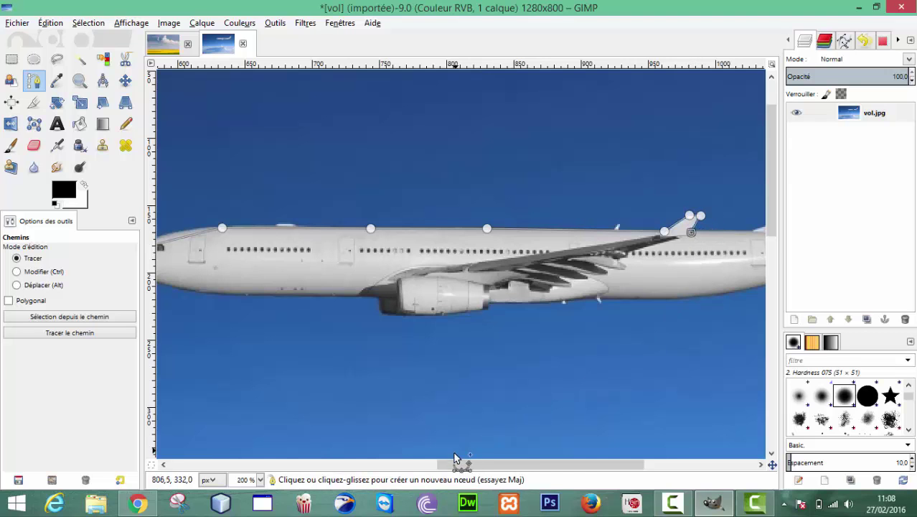
Extend the path to the tail and place nodes up the fin's leading edge, across its tip and down to its rear base
{"action": "left_click_drag", "start_coordinate": [460, 463], "coordinate": [541, 433]}
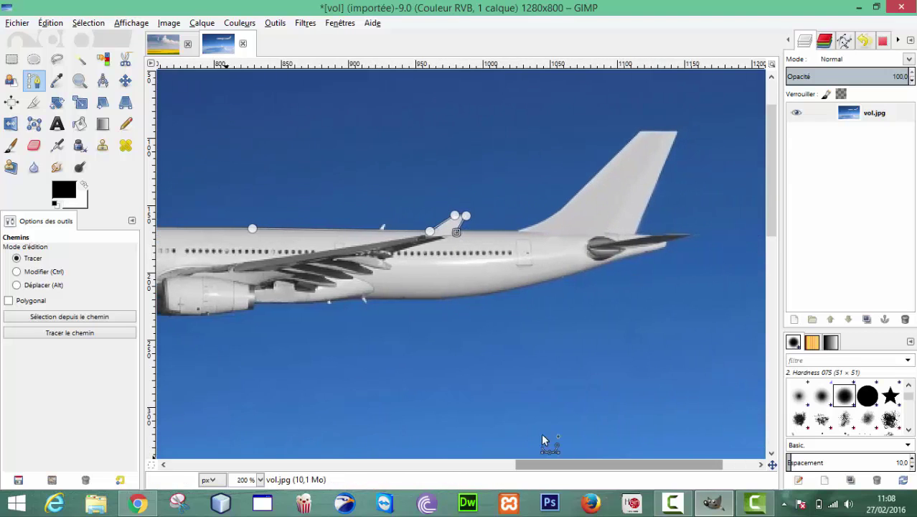
{"action": "left_click", "coordinate": [518, 231]}
{"action": "left_click", "coordinate": [567, 203]}
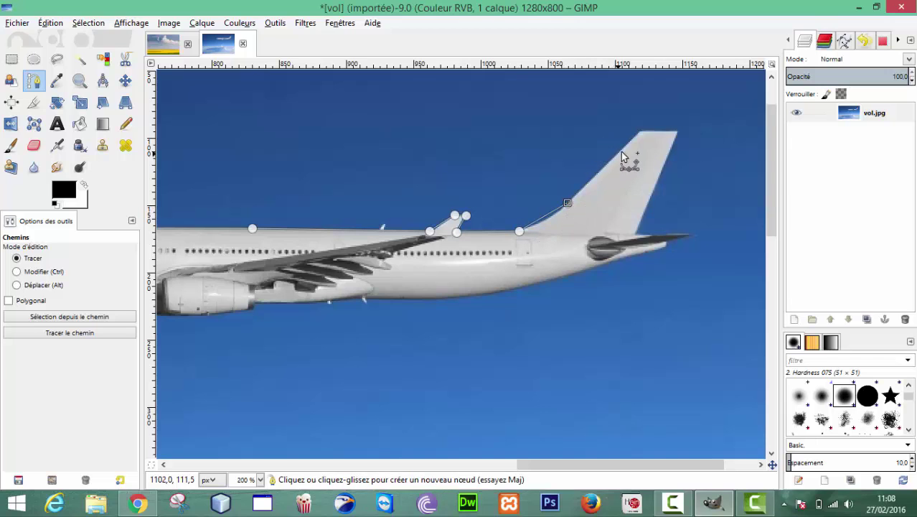
{"action": "left_click", "coordinate": [620, 149]}
{"action": "left_click", "coordinate": [640, 132]}
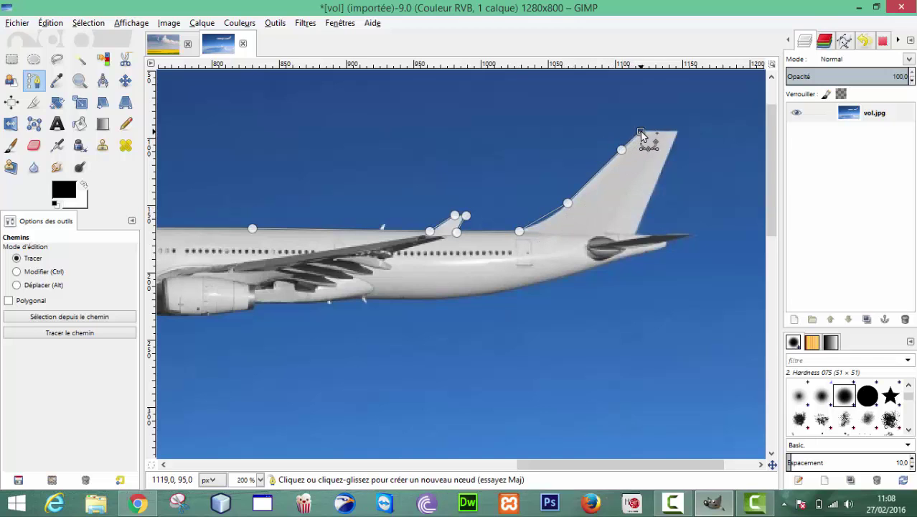
{"action": "left_click", "coordinate": [678, 132]}
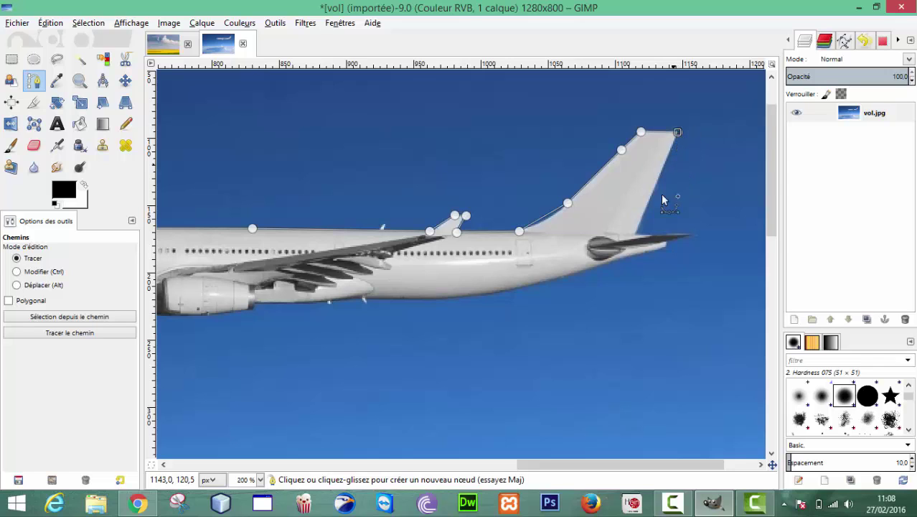
{"action": "left_click", "coordinate": [636, 234]}
Place path nodes around the horizontal tailplane's tip and back along the underside of the rear fuselage
{"action": "left_click", "coordinate": [693, 234]}
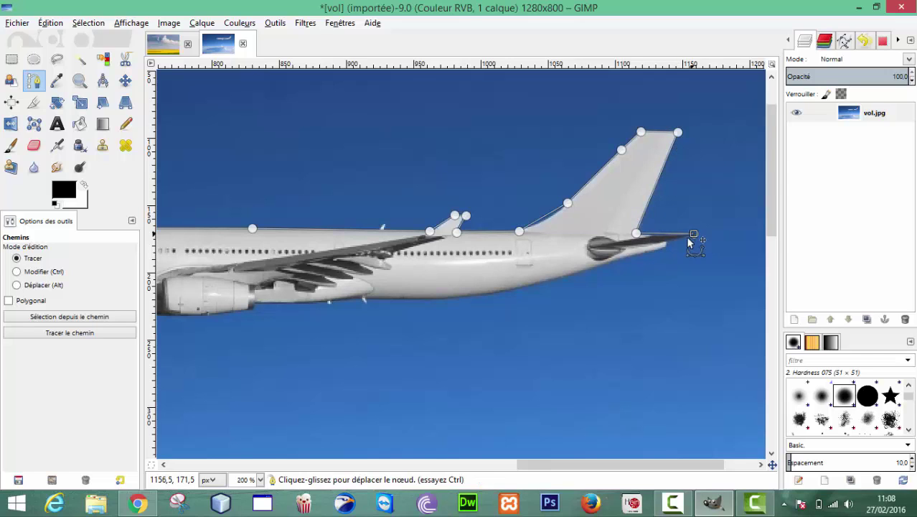
{"action": "left_click", "coordinate": [665, 241]}
{"action": "left_click_drag", "start_coordinate": [665, 242], "coordinate": [666, 245]}
{"action": "left_click", "coordinate": [622, 256]}
{"action": "left_click", "coordinate": [488, 295]}
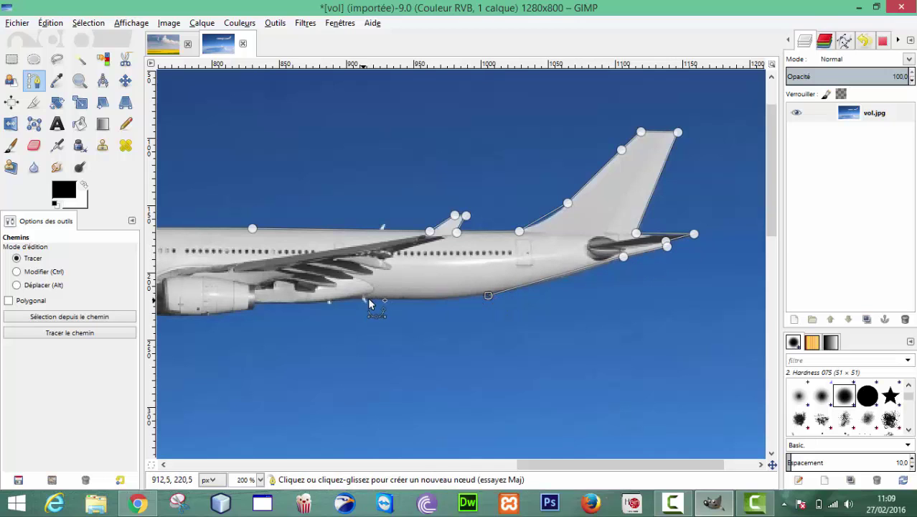
Continue the path along the belly below the wing and place nodes around the underside of the engine
{"action": "left_click", "coordinate": [366, 300]}
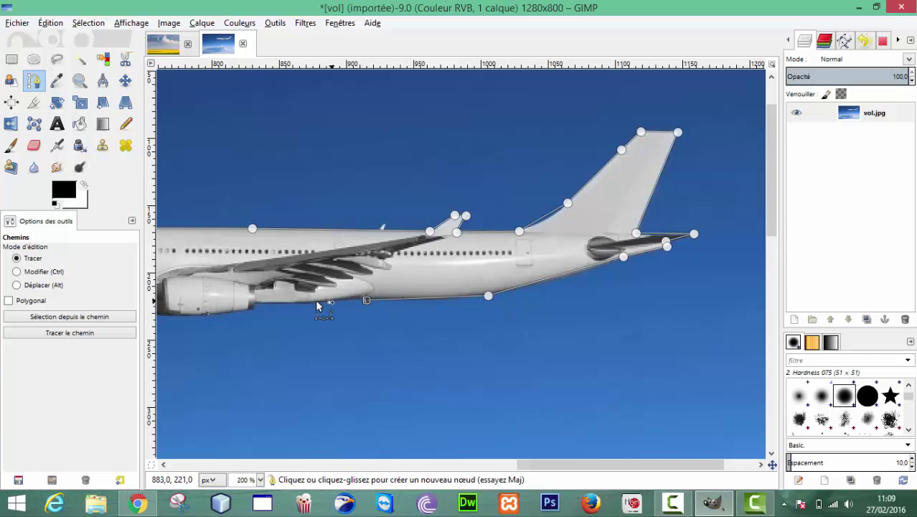
{"action": "left_click", "coordinate": [254, 309]}
{"action": "left_click", "coordinate": [189, 314]}
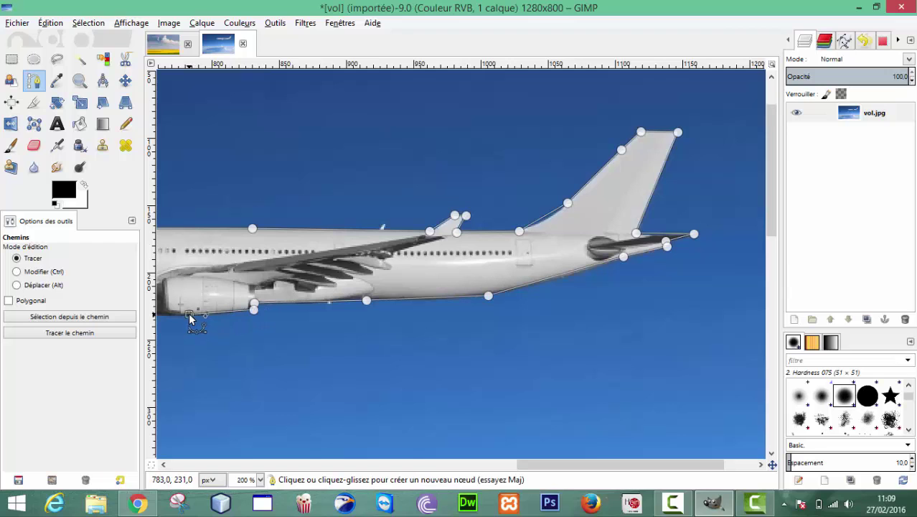
{"action": "left_click_drag", "start_coordinate": [544, 467], "coordinate": [424, 465]}
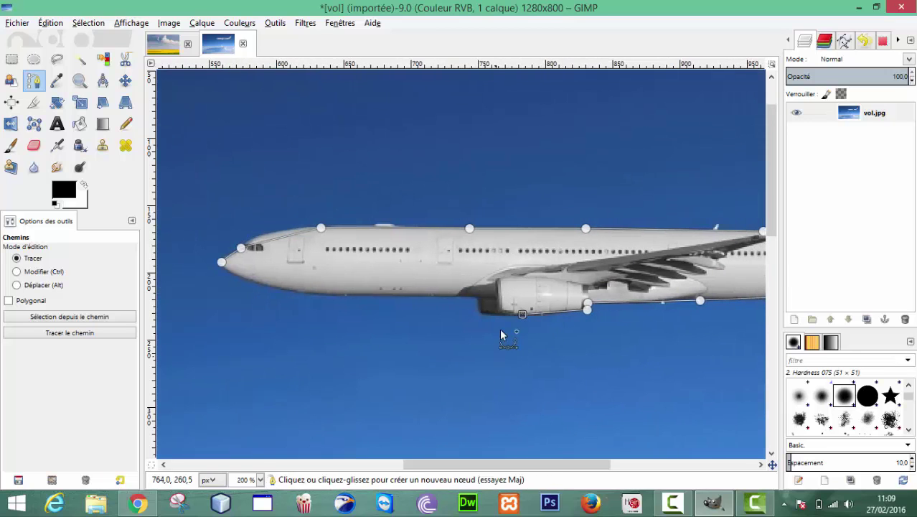
{"action": "left_click", "coordinate": [475, 298]}
Place nodes along the forward belly and close the path at the airplane's nose
{"action": "left_click", "coordinate": [361, 294]}
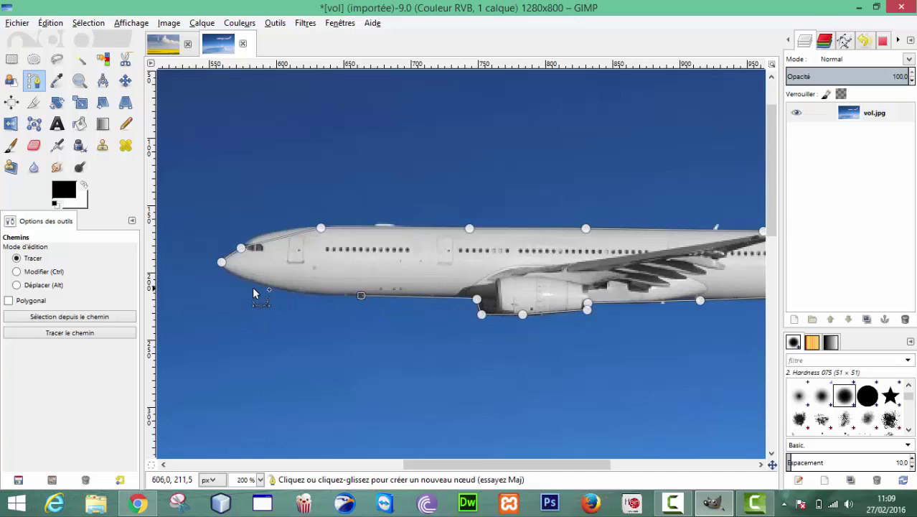
{"action": "left_click", "coordinate": [266, 288]}
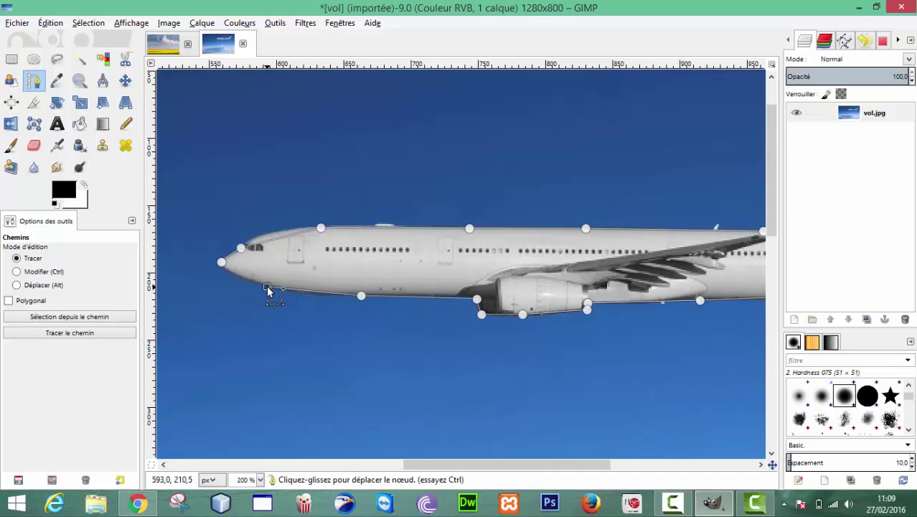
{"action": "left_click", "coordinate": [221, 263], "text": "ctrl"}
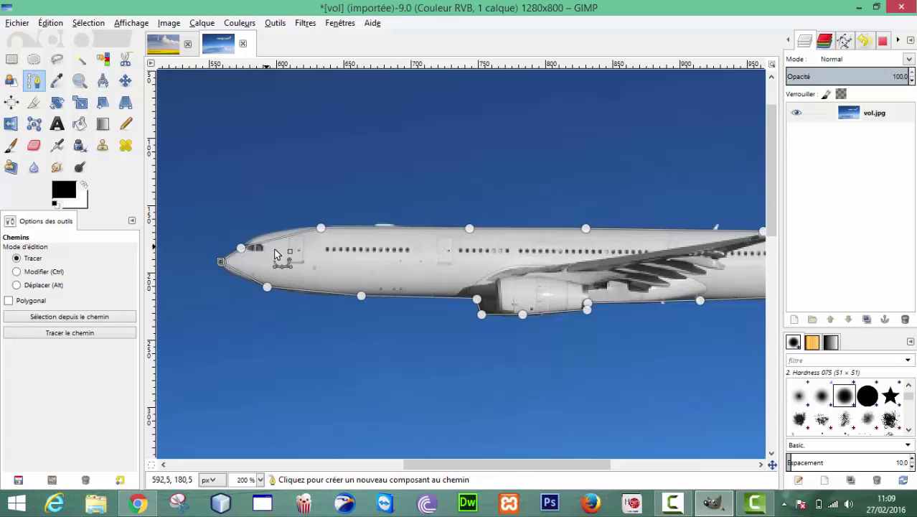
Bend the path segments above the cockpit, around the nose and along the forward belly to follow the fuselage's curves
{"action": "left_click_drag", "start_coordinate": [262, 247], "coordinate": [273, 236]}
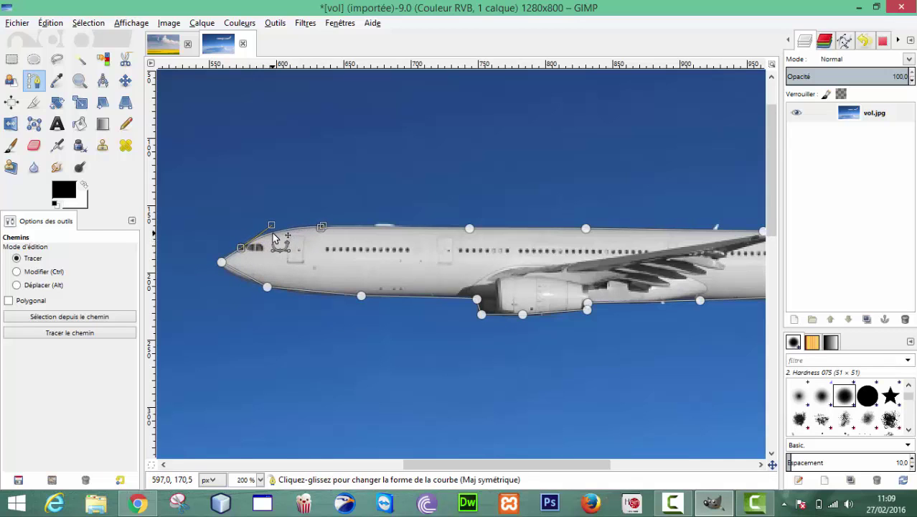
{"action": "left_click", "coordinate": [237, 256]}
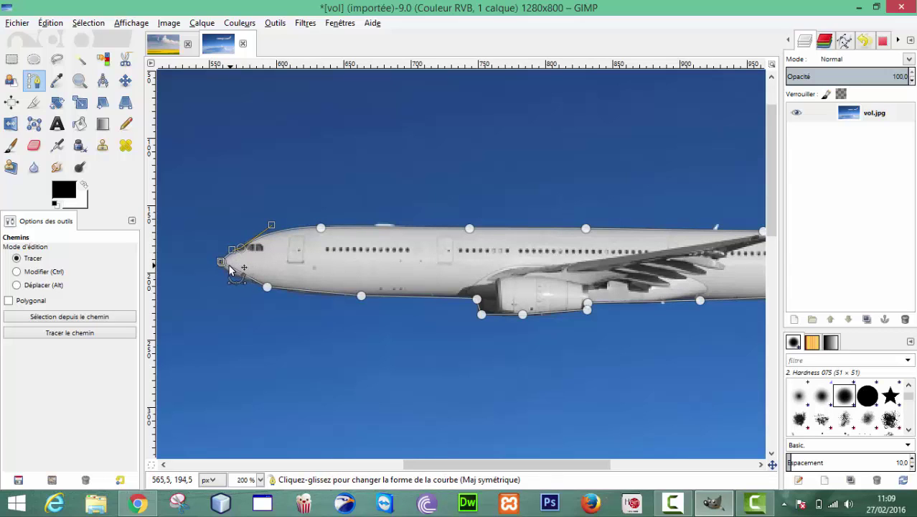
{"action": "left_click_drag", "start_coordinate": [230, 270], "coordinate": [225, 274]}
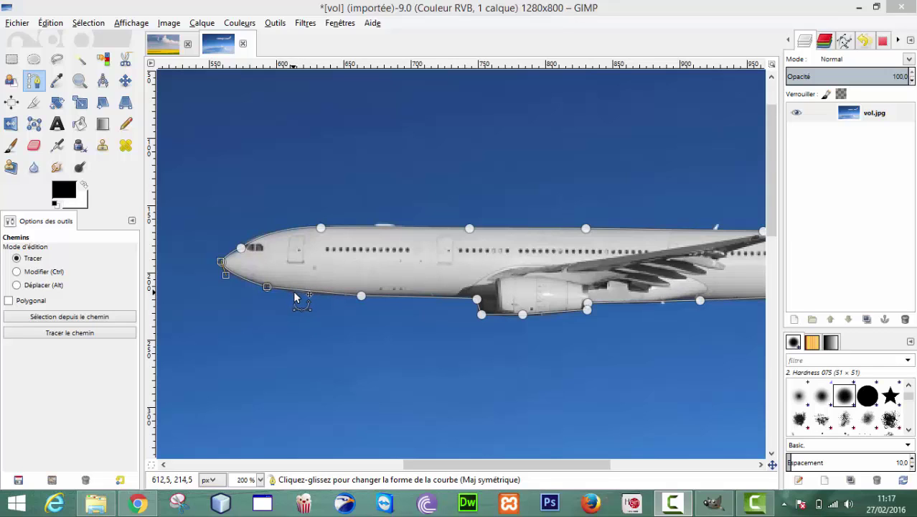
{"action": "left_click_drag", "start_coordinate": [299, 295], "coordinate": [311, 298]}
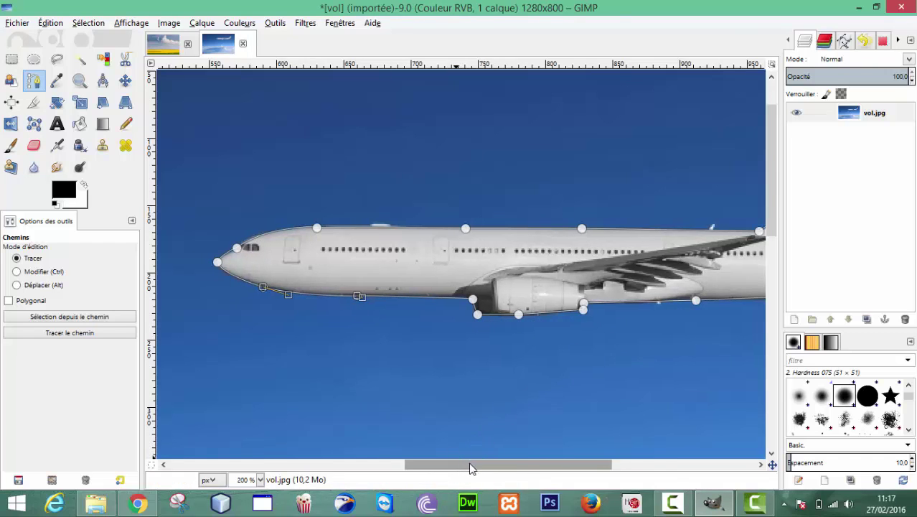
At 300 % zoom, move the belly node behind the wing onto the edge and curve the segment behind it
{"action": "scroll", "coordinate": [458, 465], "scroll_direction": "right", "scroll_amount": 2}
{"action": "scroll", "coordinate": [566, 365], "scroll_direction": "up", "scroll_amount": 1}
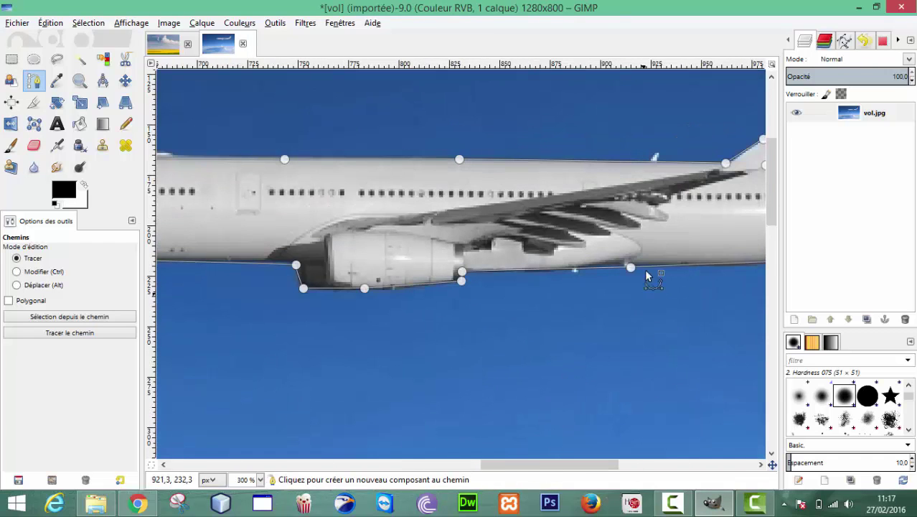
{"action": "left_click_drag", "start_coordinate": [628, 268], "coordinate": [621, 268]}
{"action": "left_click_drag", "start_coordinate": [545, 463], "coordinate": [587, 464]}
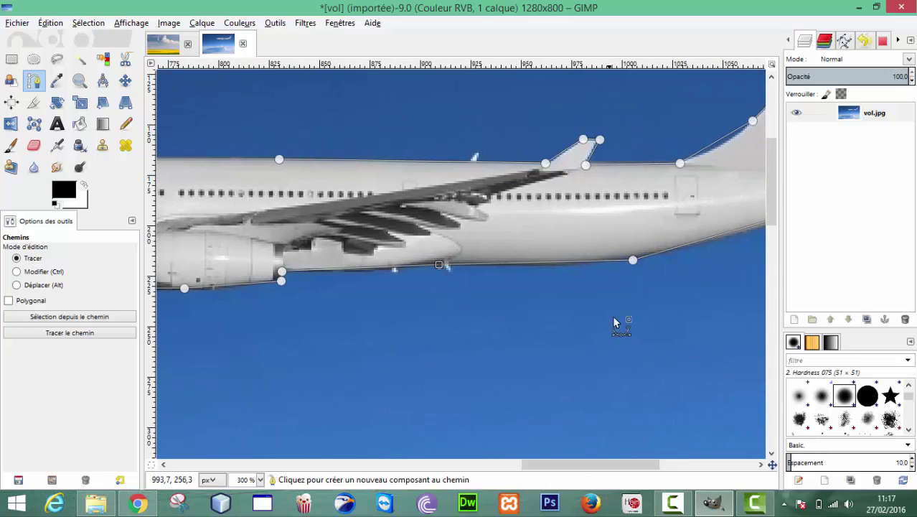
{"action": "left_click_drag", "start_coordinate": [567, 269], "coordinate": [563, 262]}
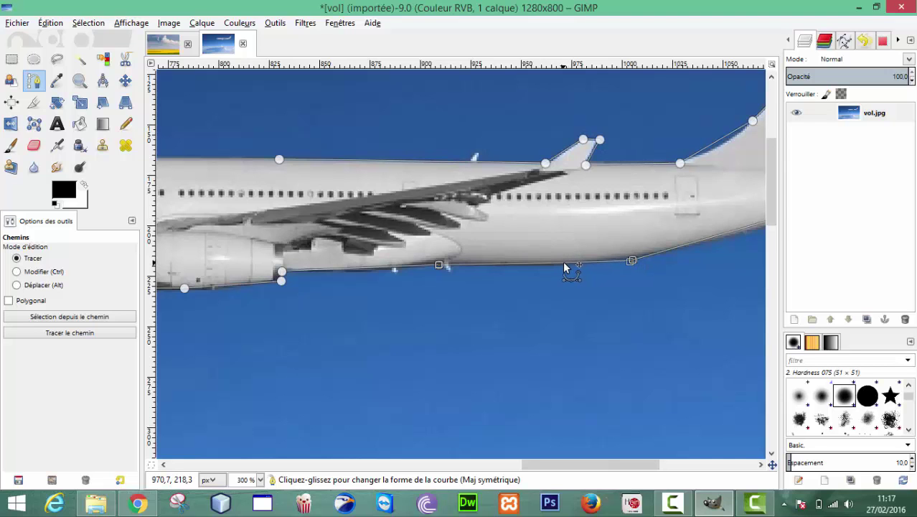
Curve the path along the rear belly up to the tail, undoing a bad bend, and adjust its handles and nodes to fit the fuselage
{"action": "left_click_drag", "start_coordinate": [567, 465], "coordinate": [611, 464]}
{"action": "left_click_drag", "start_coordinate": [497, 242], "coordinate": [442, 262]}
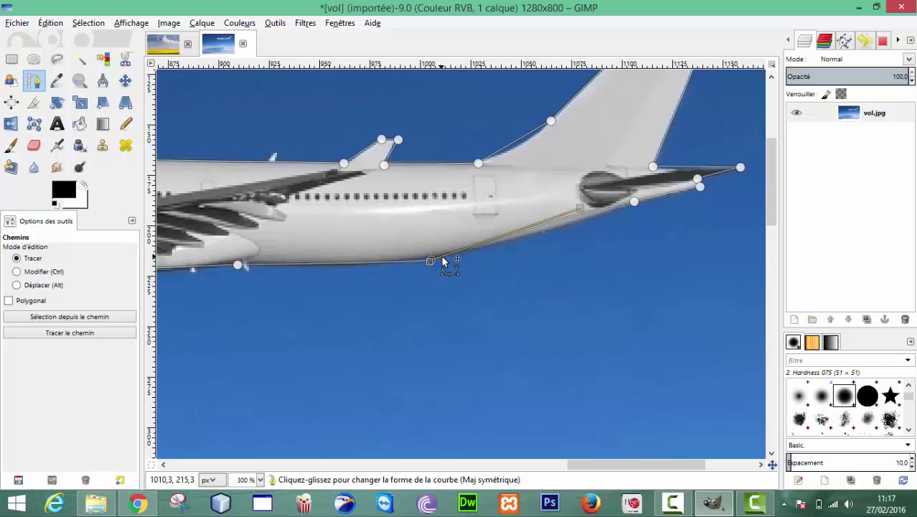
{"action": "key", "text": "ctrl+z"}
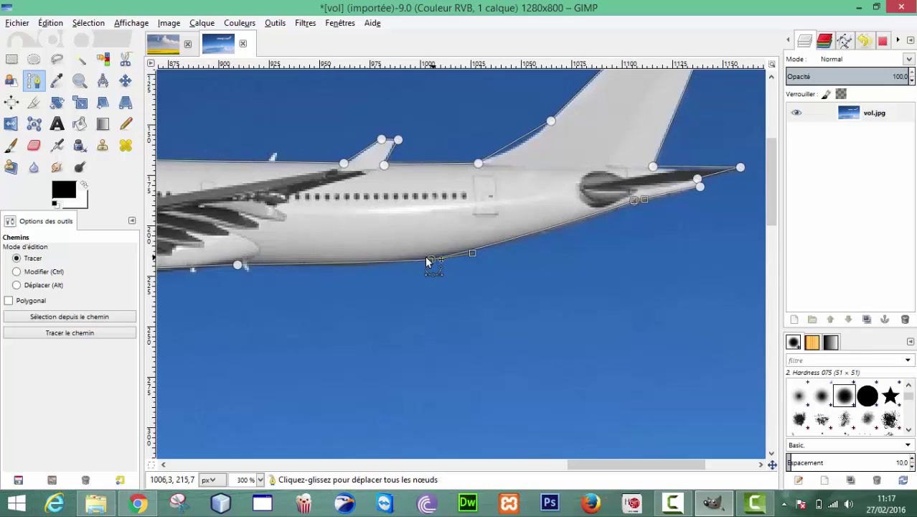
{"action": "left_click_drag", "start_coordinate": [364, 266], "coordinate": [376, 268]}
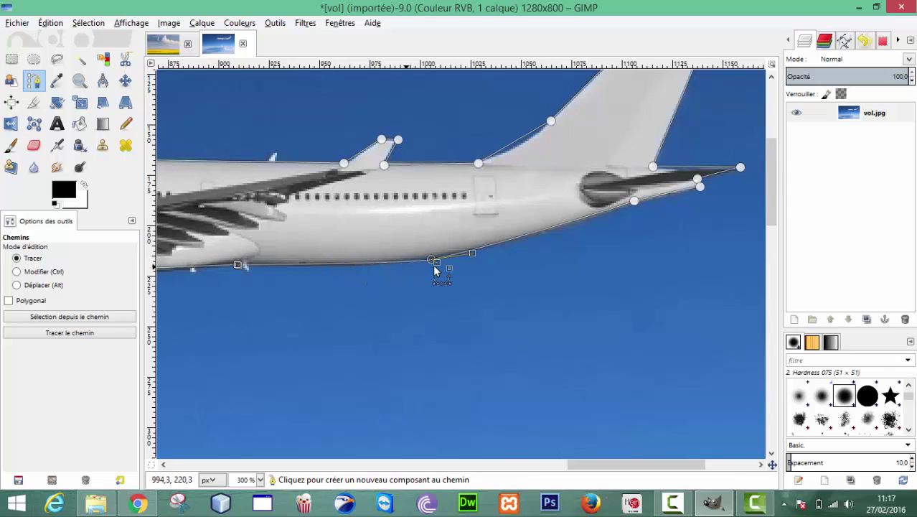
{"action": "left_click_drag", "start_coordinate": [434, 264], "coordinate": [401, 269]}
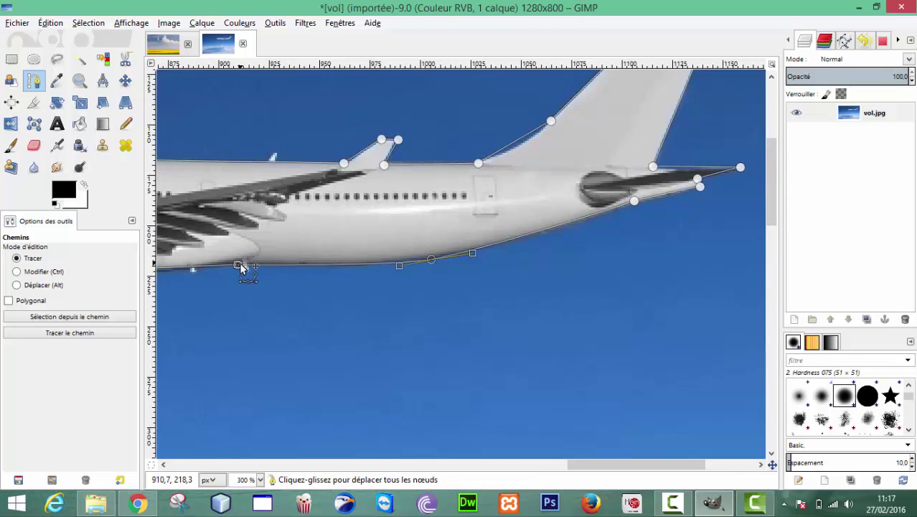
{"action": "left_click_drag", "start_coordinate": [241, 268], "coordinate": [247, 268]}
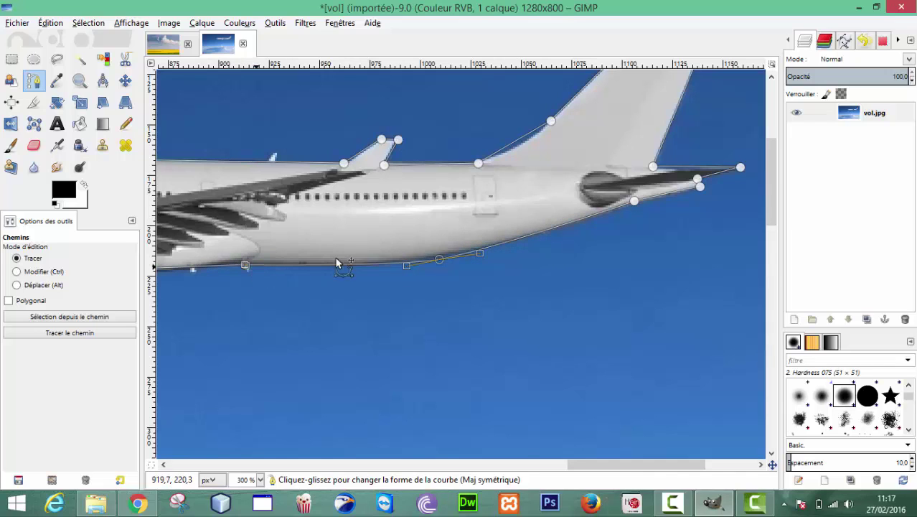
{"action": "left_click_drag", "start_coordinate": [436, 262], "coordinate": [440, 263]}
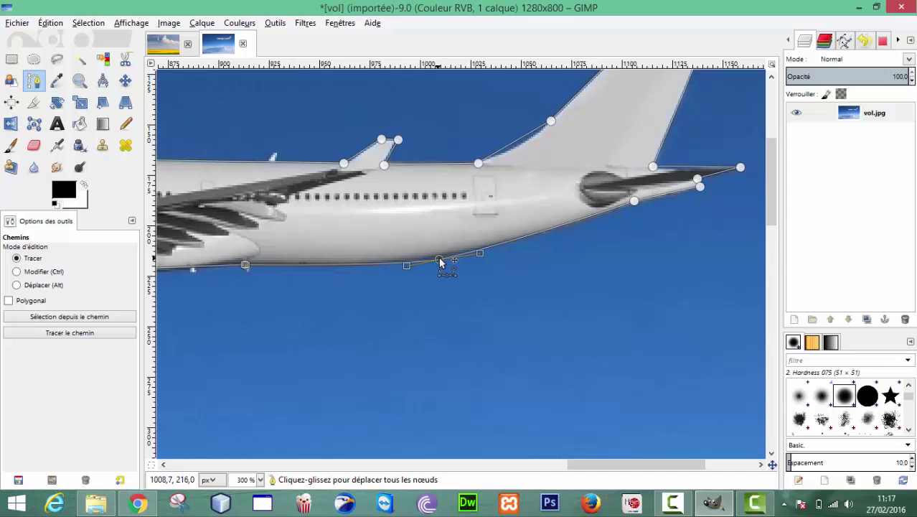
Fine-tune the nodes below the tail cone, at the fin's rear base and at the winglet's front, and curve the fin's front root segment
{"action": "left_click", "coordinate": [634, 202]}
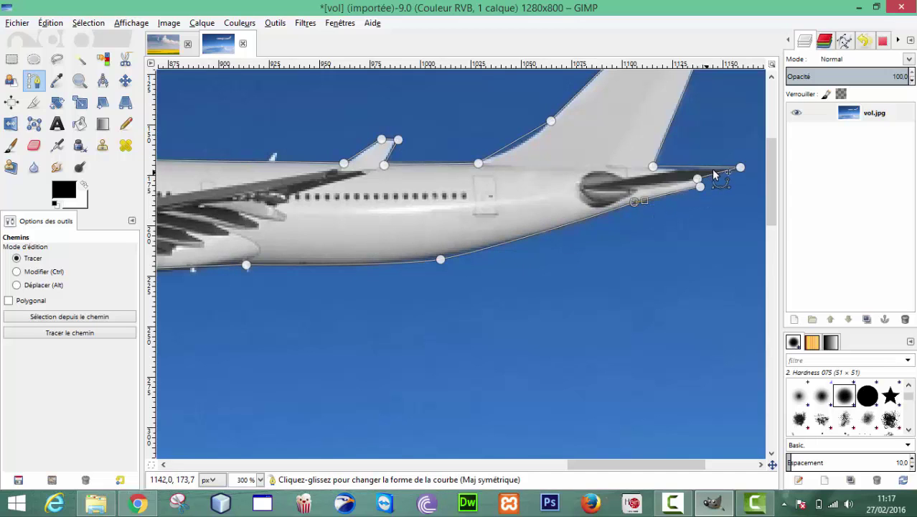
{"action": "left_click_drag", "start_coordinate": [652, 167], "coordinate": [653, 170]}
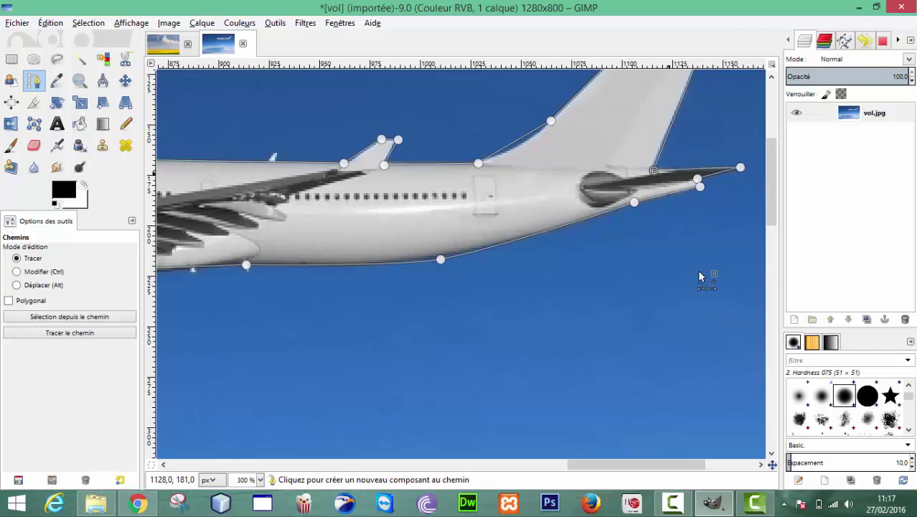
{"action": "left_click_drag", "start_coordinate": [772, 208], "coordinate": [778, 169]}
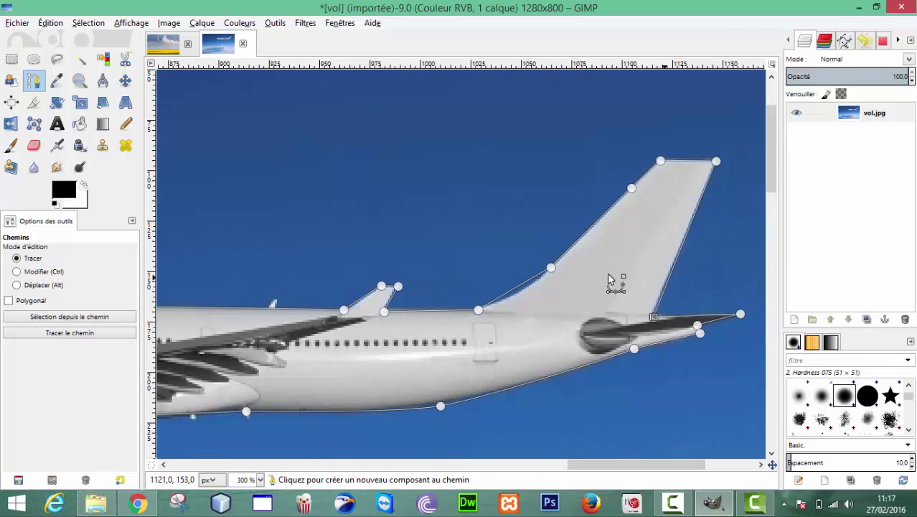
{"action": "left_click_drag", "start_coordinate": [542, 278], "coordinate": [534, 291]}
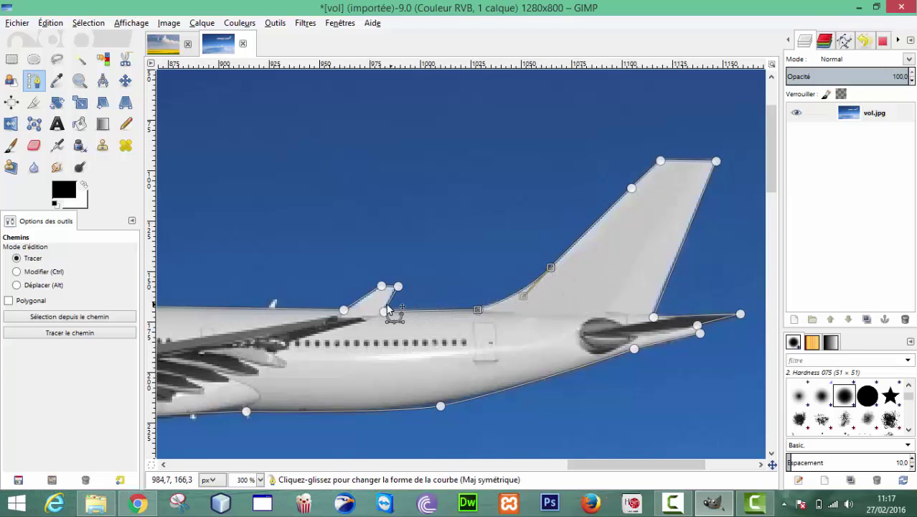
{"action": "left_click", "coordinate": [345, 313]}
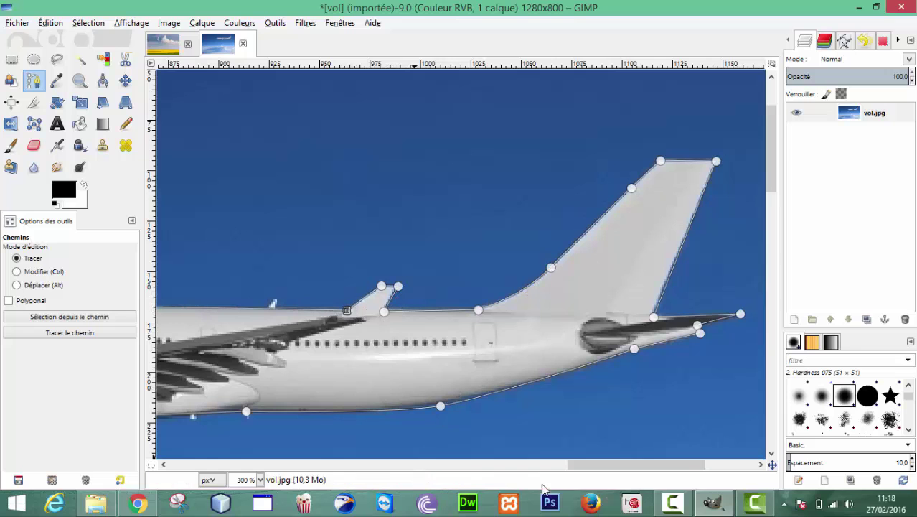
Add a path node on the fuselage's upper edge behind the cockpit and nudge it to fit the contour
{"action": "left_click_drag", "start_coordinate": [594, 465], "coordinate": [447, 445]}
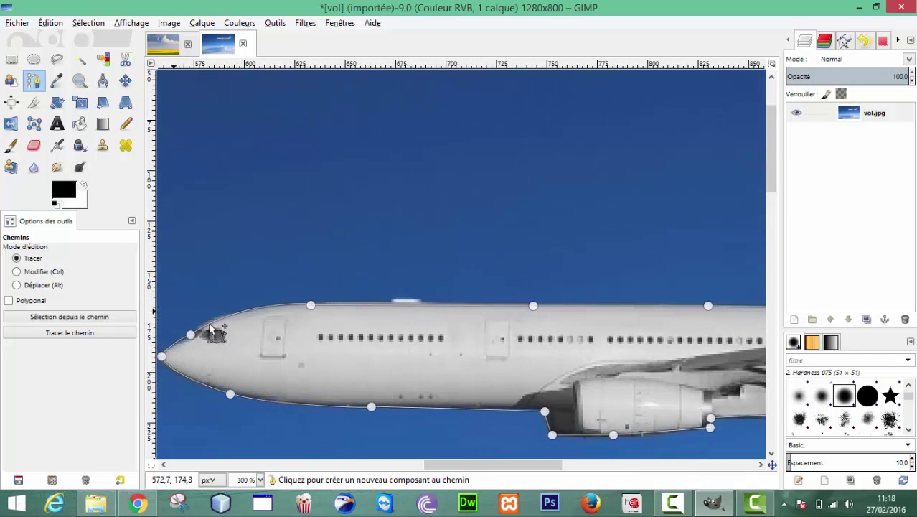
{"action": "left_click", "coordinate": [282, 310]}
{"action": "left_click_drag", "start_coordinate": [282, 310], "coordinate": [279, 312]}
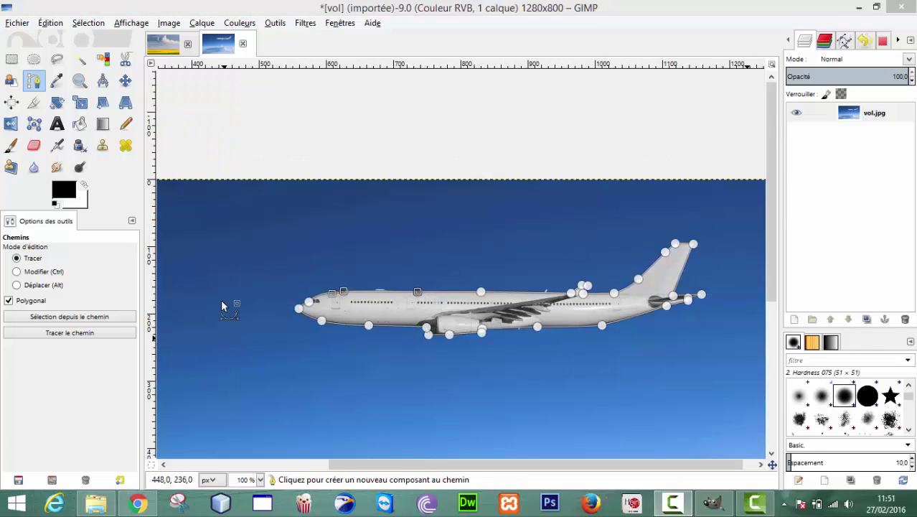
Try the Paths tool's edit and move modes by shifting the airplane path, and undo the shift
{"action": "left_click", "coordinate": [43, 272]}
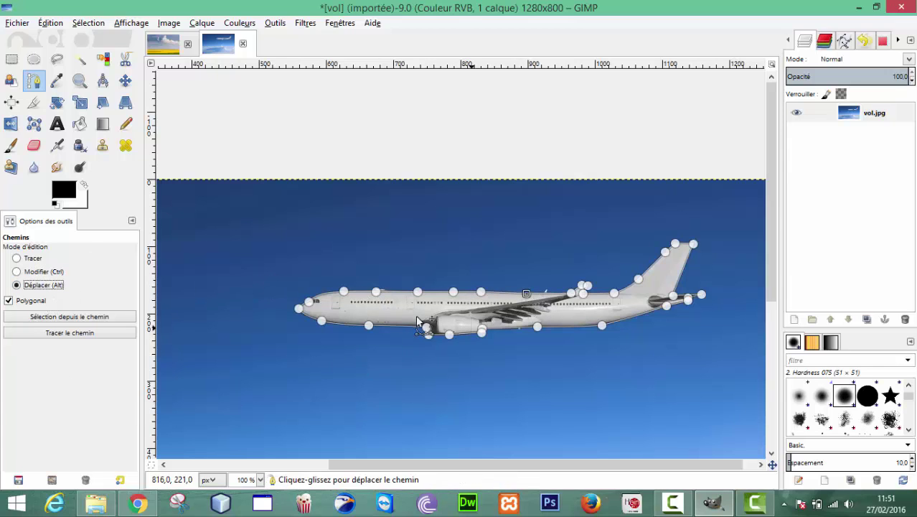
{"action": "left_click_drag", "start_coordinate": [436, 295], "coordinate": [424, 331]}
{"action": "key", "text": "ctrl"}
{"action": "key", "text": "alt"}
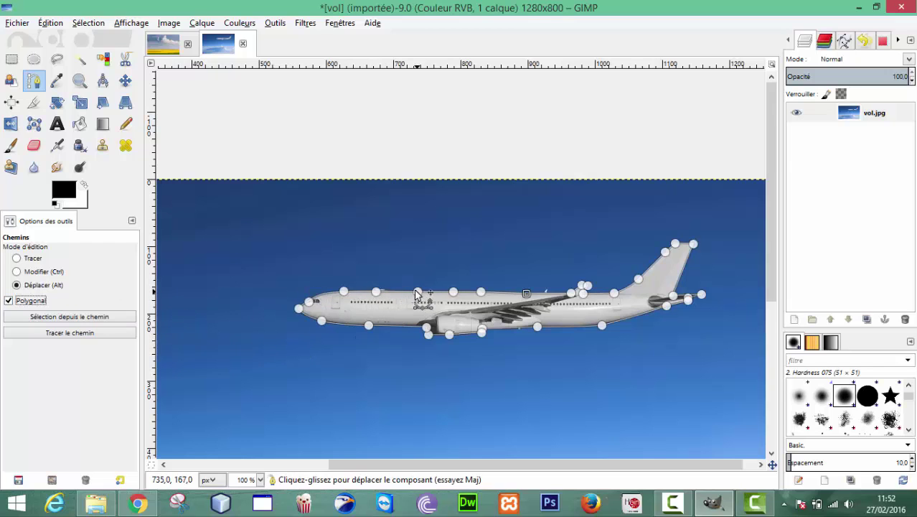
{"action": "left_click_drag", "start_coordinate": [415, 295], "coordinate": [472, 292]}
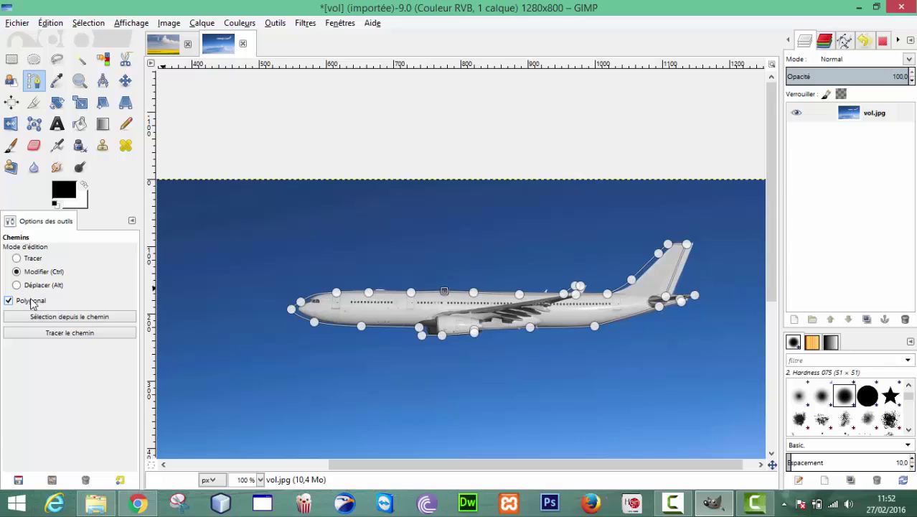
{"action": "key", "text": "ctrl+z"}
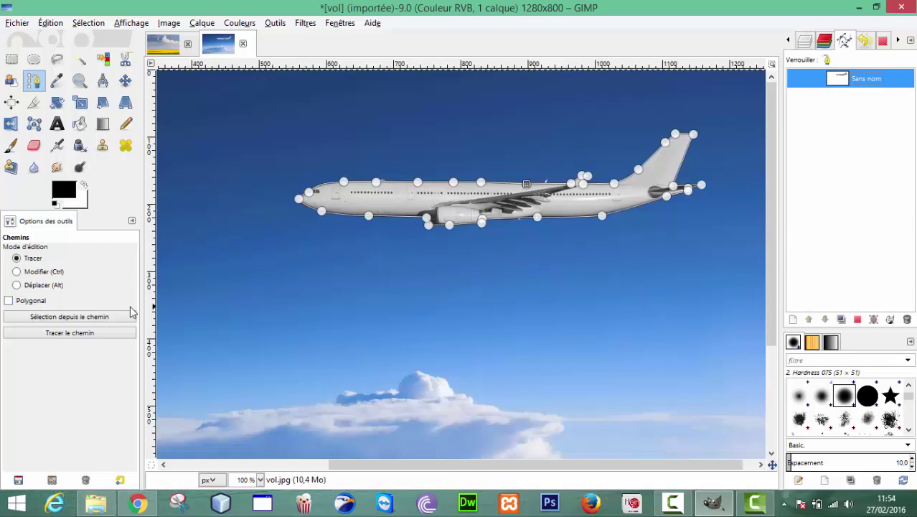
Create a selection from the airplane path and invert it to select the surrounding sky
{"action": "left_click", "coordinate": [65, 323]}
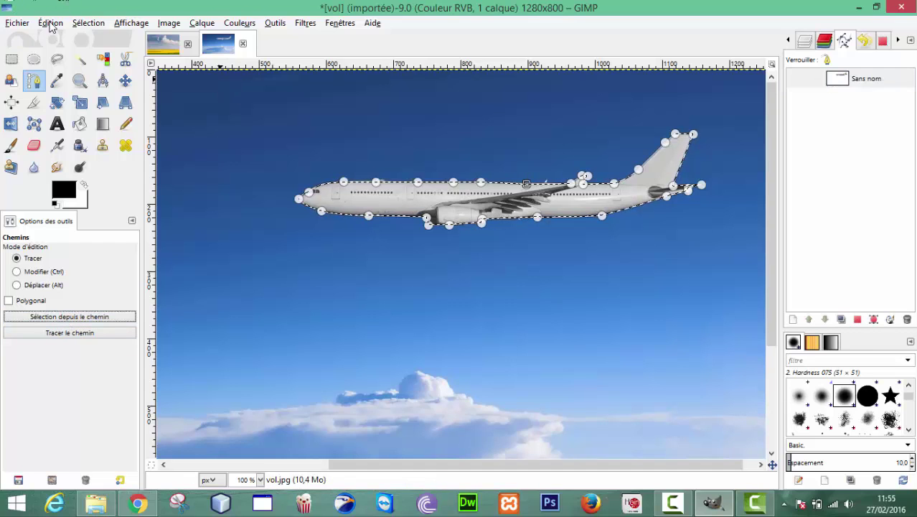
{"action": "left_click", "coordinate": [89, 24]}
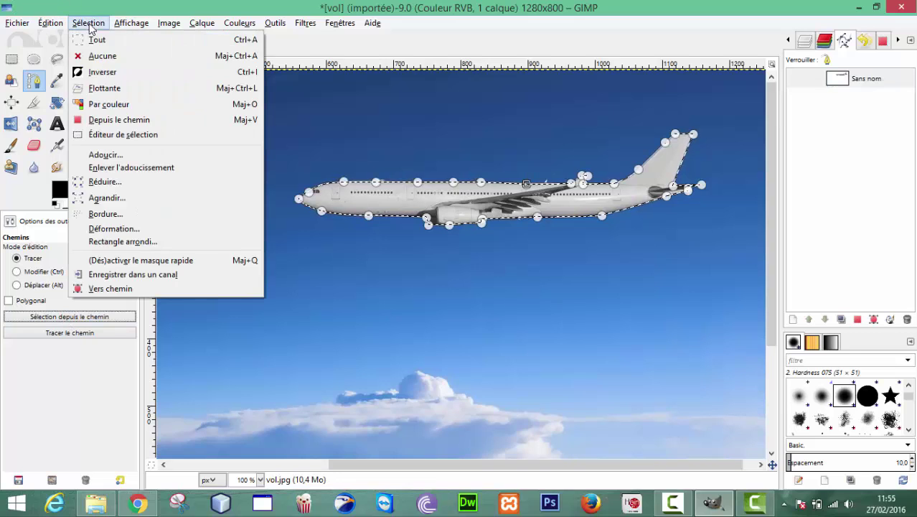
{"action": "left_click", "coordinate": [103, 72]}
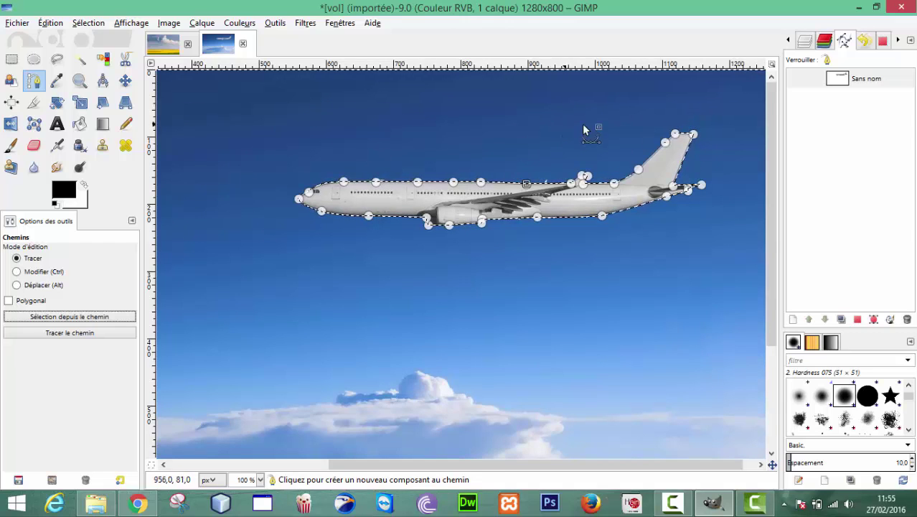
{"action": "left_click", "coordinate": [853, 81]}
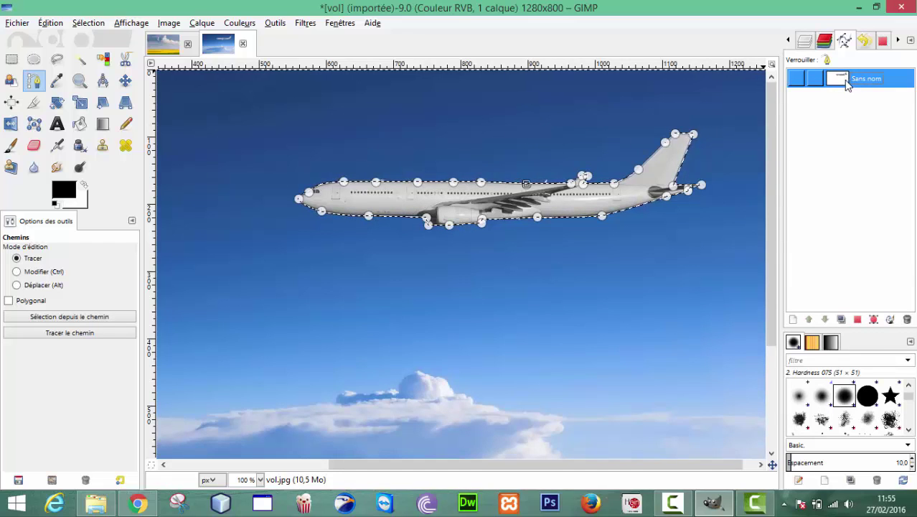
{"action": "right_click", "coordinate": [847, 85]}
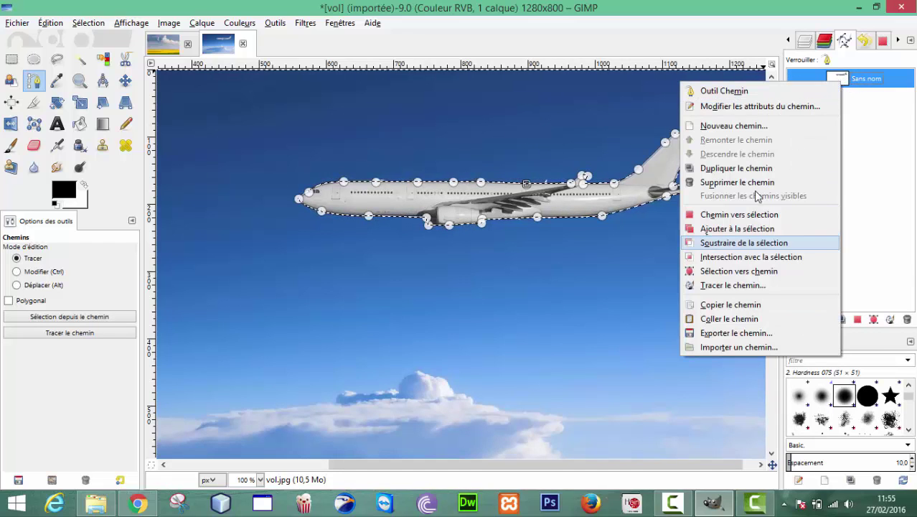
{"action": "left_click", "coordinate": [854, 86]}
Add an alpha channel to the vol.jpg layer and delete the selected sky around the airplane
{"action": "left_click", "coordinate": [805, 41]}
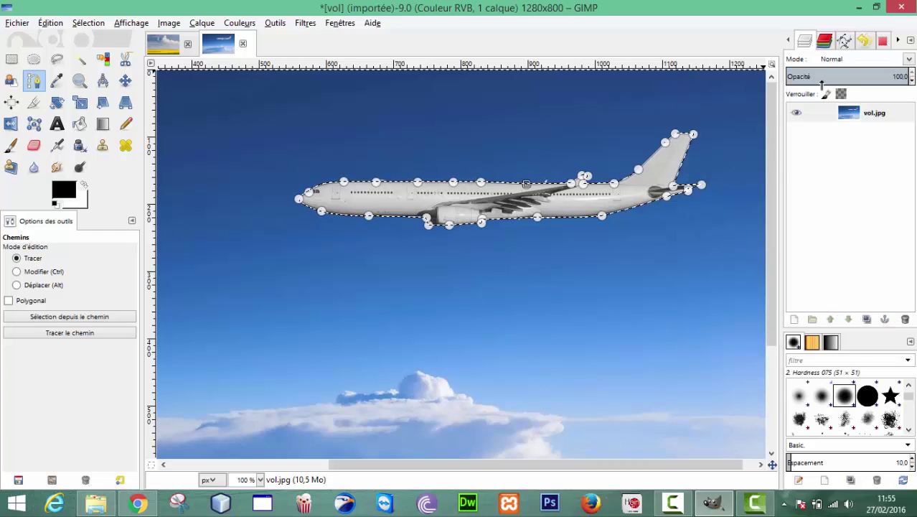
{"action": "right_click", "coordinate": [856, 115]}
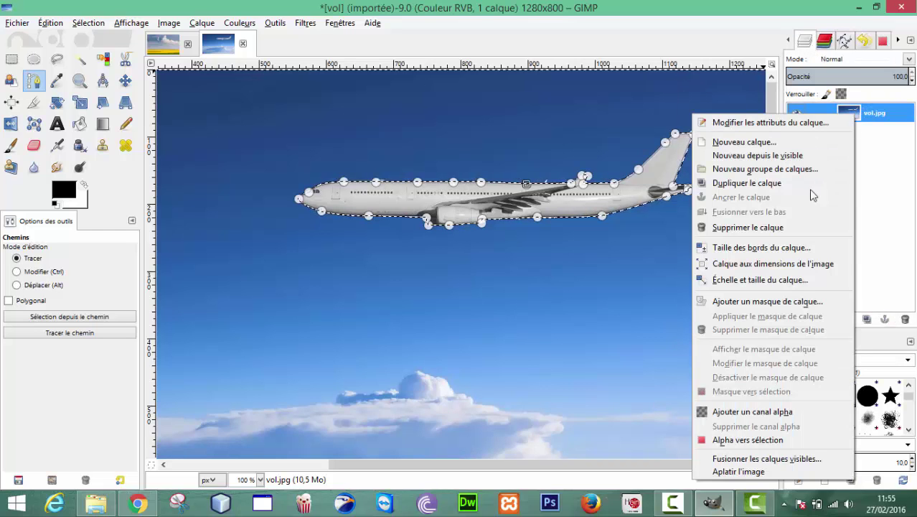
{"action": "left_click", "coordinate": [742, 415]}
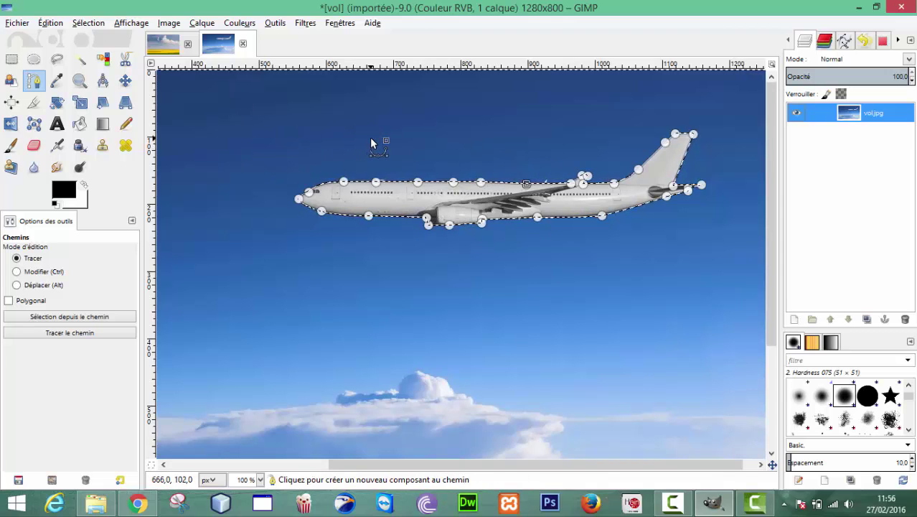
{"action": "key", "text": "Delete"}
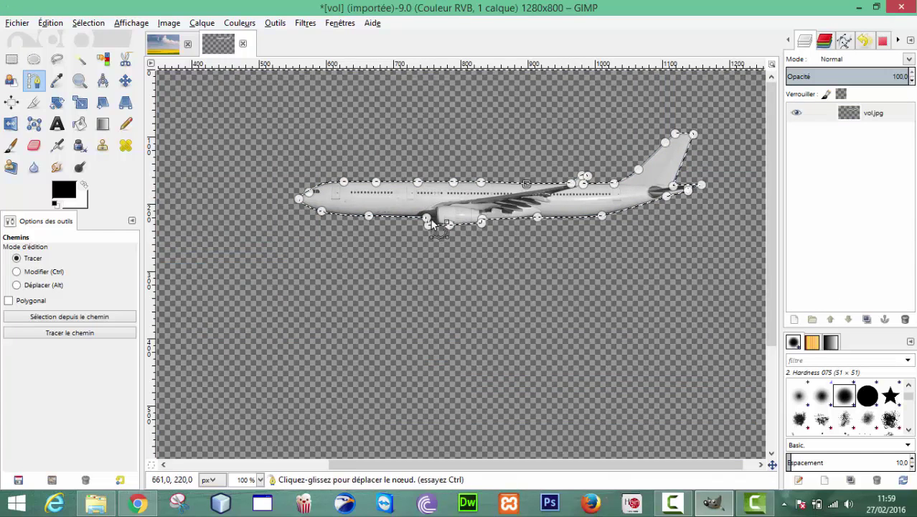
Invert the selection back to the airplane and copy the airplane
{"action": "left_click", "coordinate": [88, 23]}
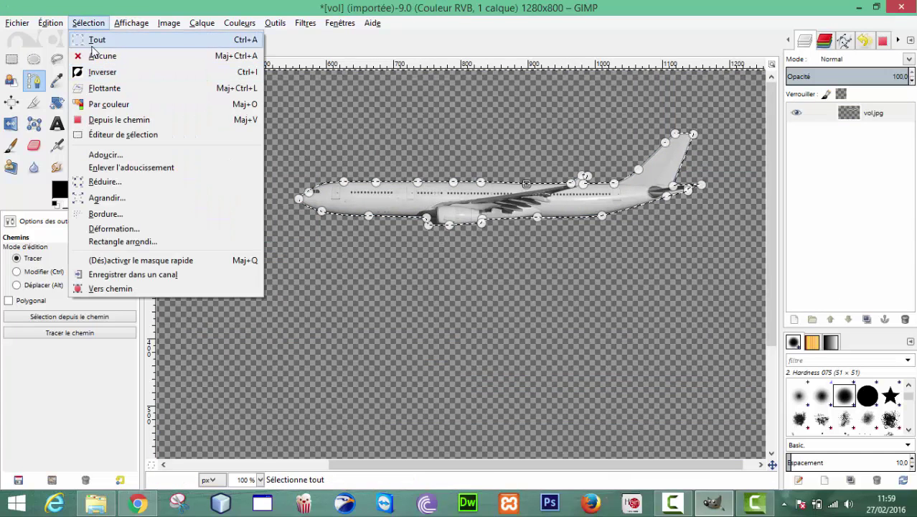
{"action": "left_click", "coordinate": [129, 74]}
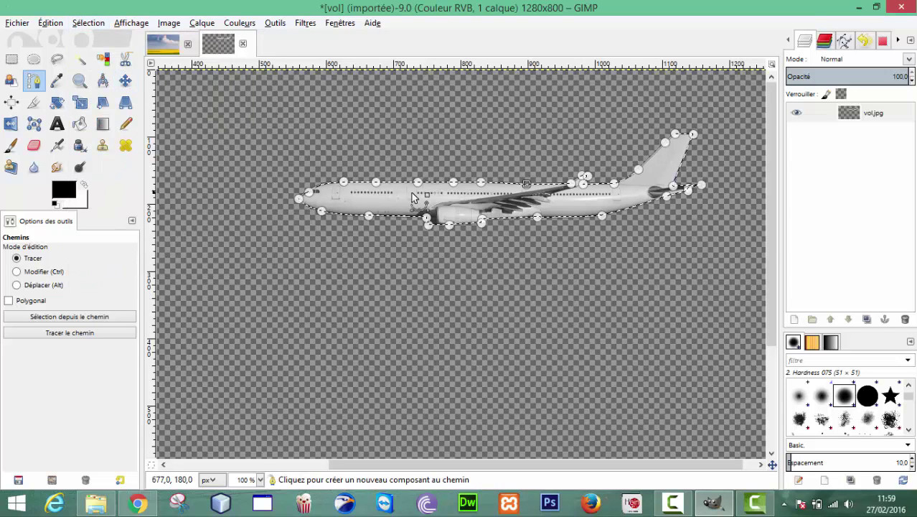
{"action": "right_click", "coordinate": [405, 207]}
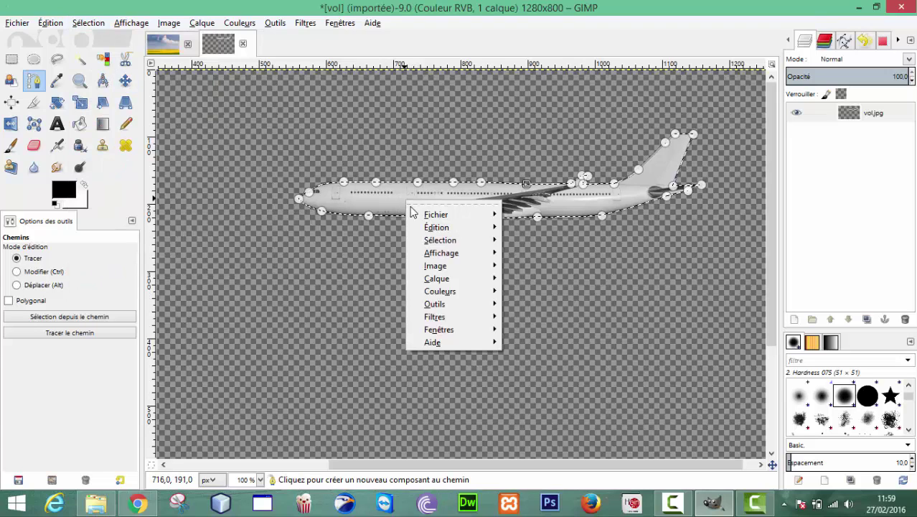
{"action": "mouse_move", "coordinate": [453, 231]}
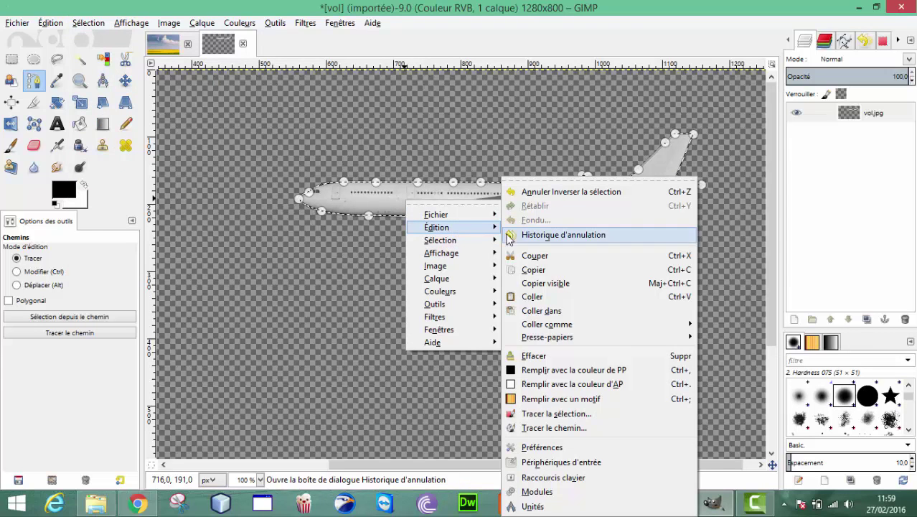
{"action": "mouse_move", "coordinate": [542, 330]}
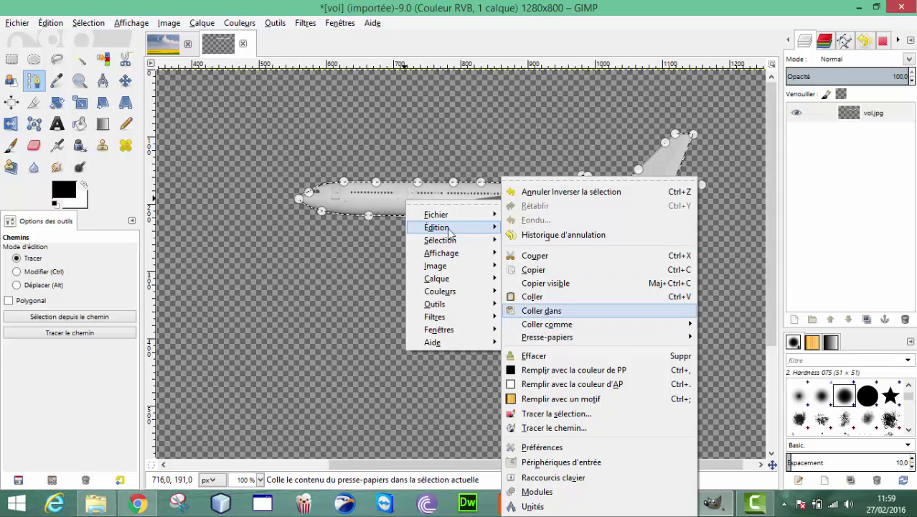
{"action": "left_click", "coordinate": [574, 270]}
Switch to the ciel image and paste the copied airplane as a new layer
{"action": "left_click", "coordinate": [164, 44]}
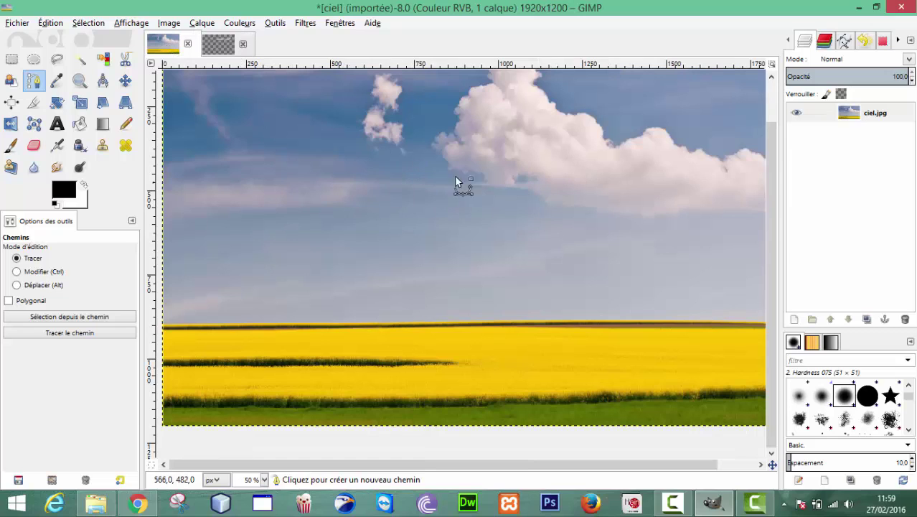
{"action": "right_click", "coordinate": [368, 181]}
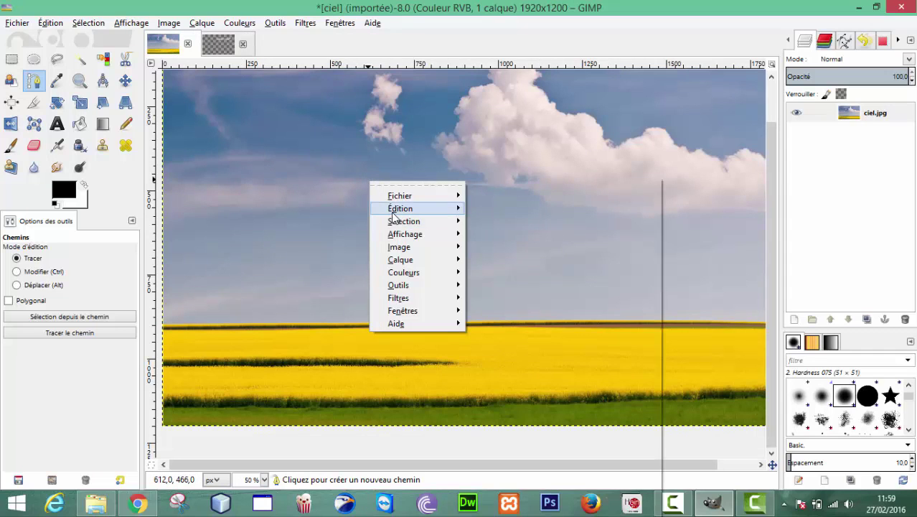
{"action": "mouse_move", "coordinate": [399, 209]}
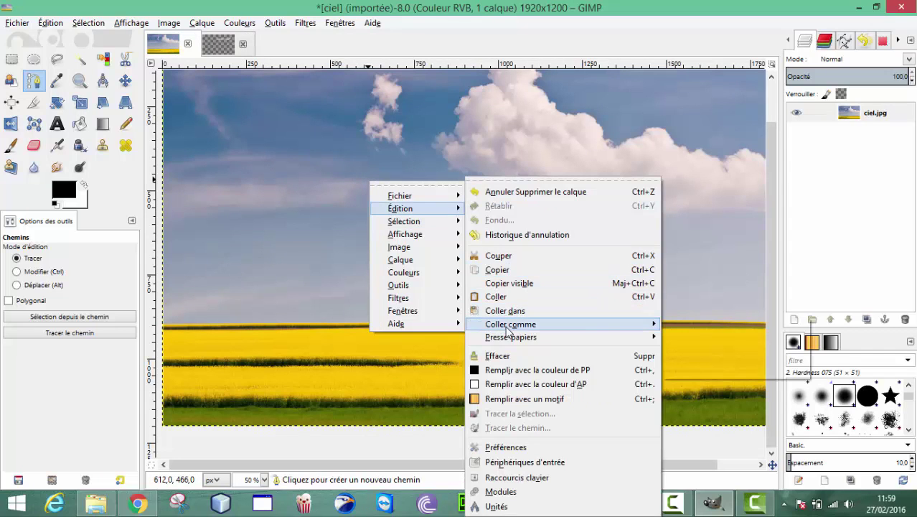
{"action": "mouse_move", "coordinate": [510, 329]}
{"action": "left_click", "coordinate": [721, 345]}
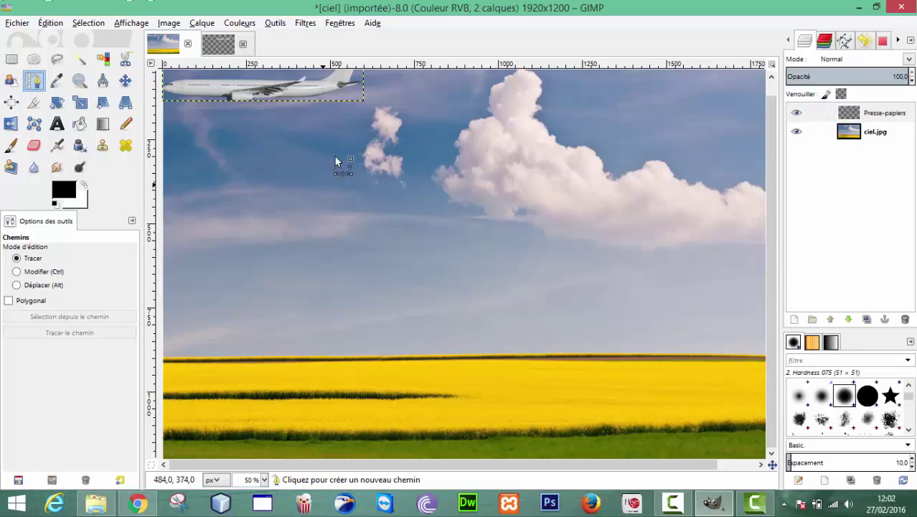
Move the airplane layer from the image's upper-left corner to the middle of the sky, just below the small cloud
{"action": "left_click", "coordinate": [126, 81]}
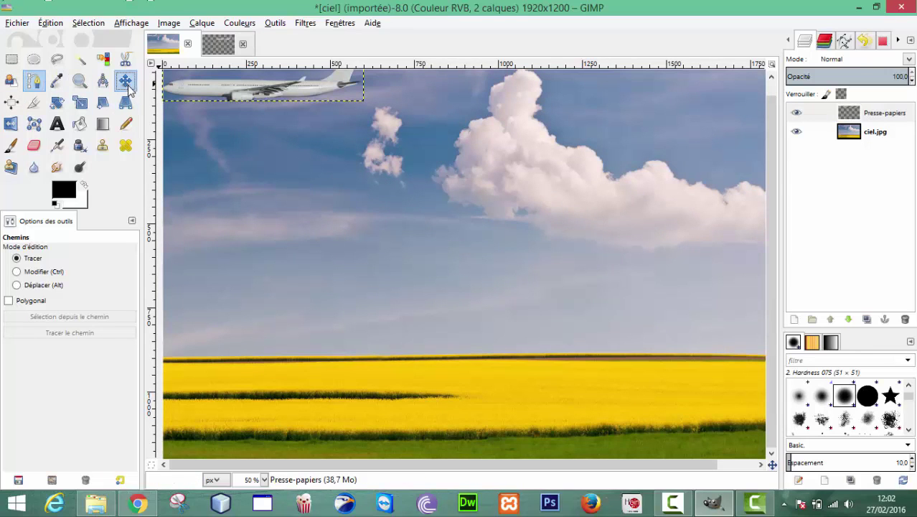
{"action": "left_click_drag", "start_coordinate": [227, 98], "coordinate": [361, 187]}
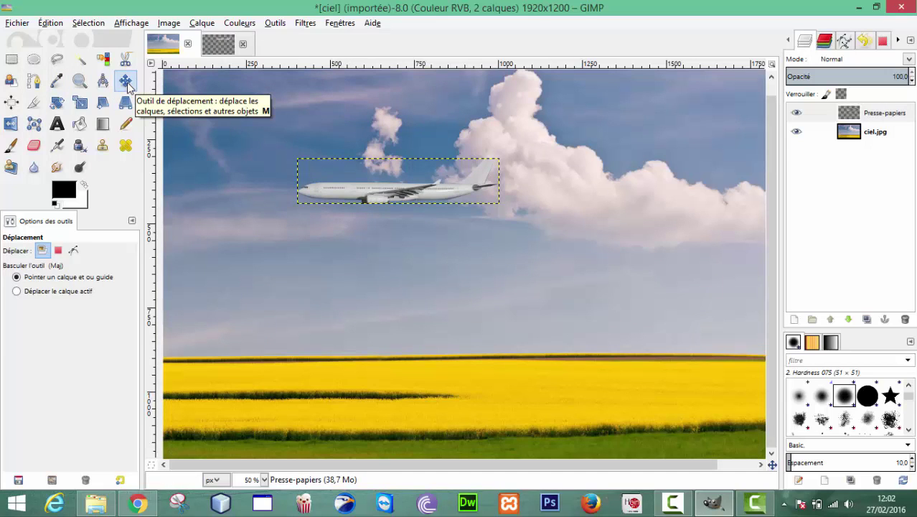
{"action": "left_click_drag", "start_coordinate": [352, 190], "coordinate": [383, 199]}
Scale the Presse-papiers airplane layer up proportionally to 1299 × 294 px
{"action": "left_click", "coordinate": [84, 105]}
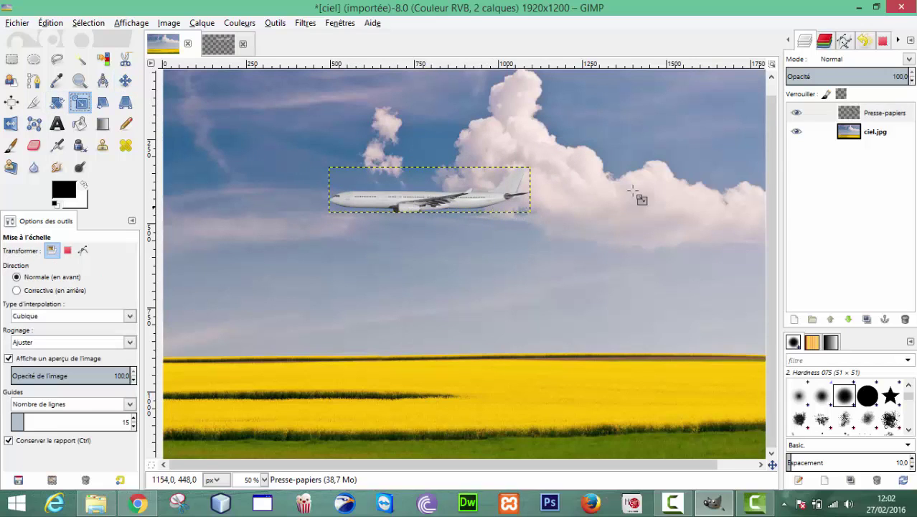
{"action": "left_click", "coordinate": [847, 117]}
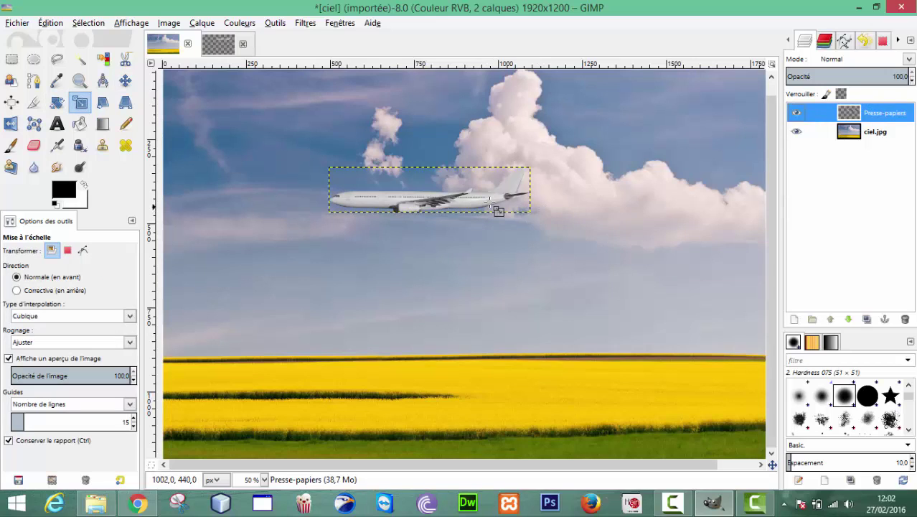
{"action": "left_click", "coordinate": [522, 209]}
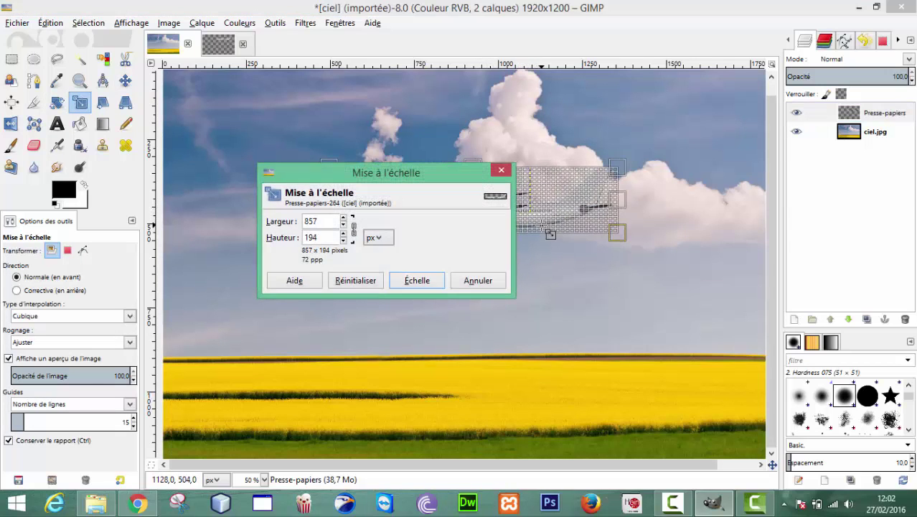
{"action": "left_click_drag", "start_coordinate": [558, 238], "coordinate": [609, 267]}
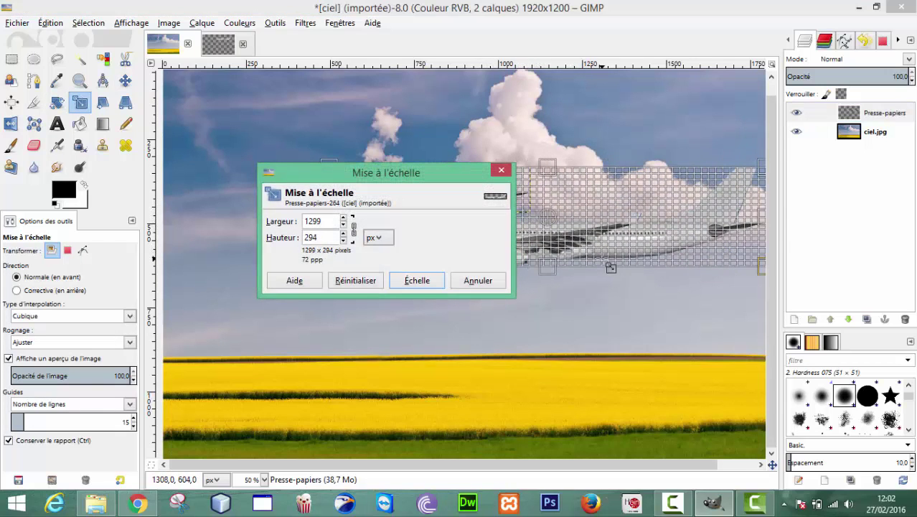
{"action": "left_click", "coordinate": [416, 280]}
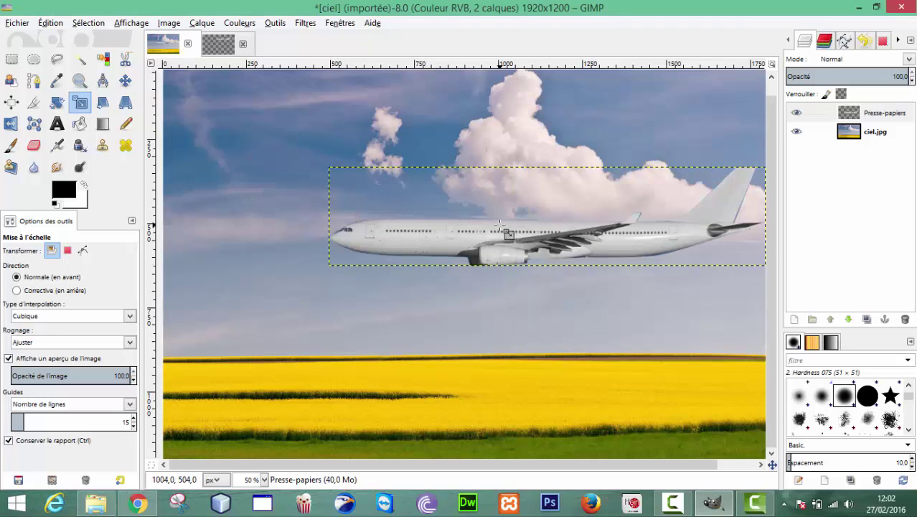
Move the enlarged airplane up and slightly left, in front of the clouds
{"action": "left_click", "coordinate": [125, 81]}
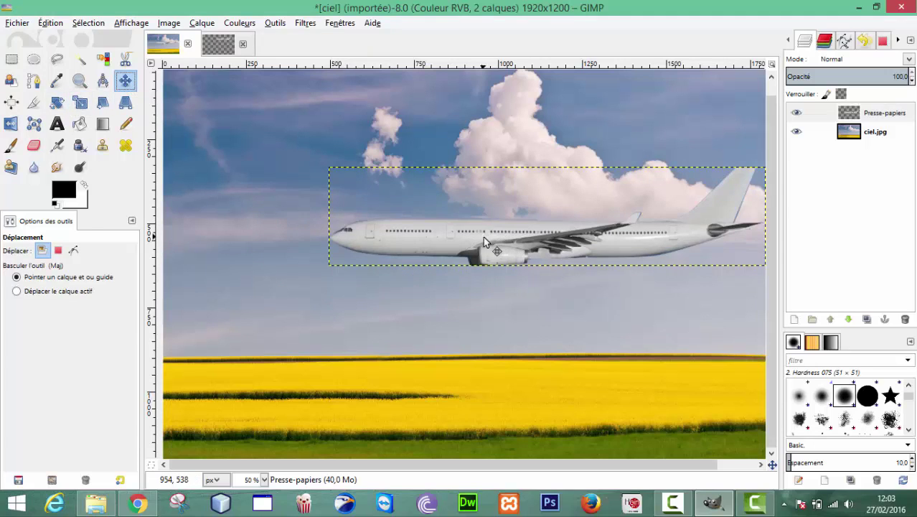
{"action": "left_click_drag", "start_coordinate": [483, 236], "coordinate": [459, 176]}
{"action": "left_click", "coordinate": [458, 260]}
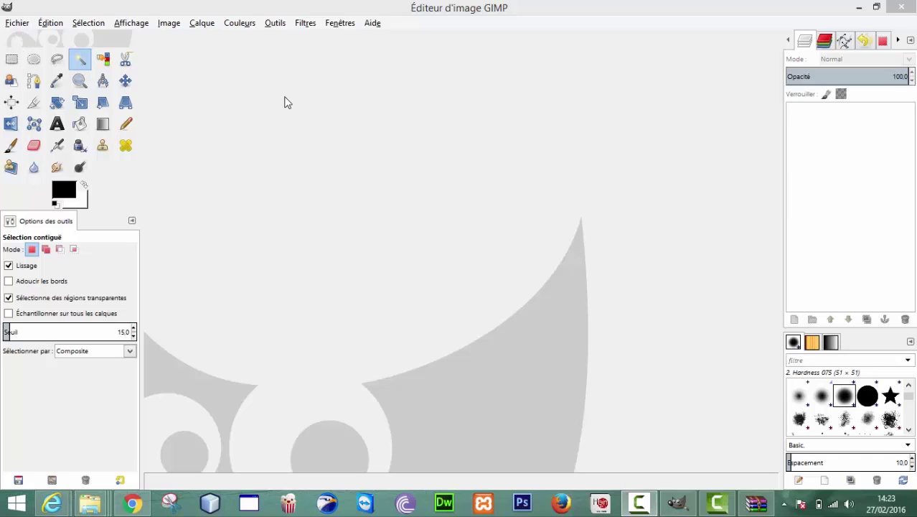
Open the mushroom image 84622132champignon-jpg.jpg from the Desktop folder
{"action": "left_click", "coordinate": [18, 25]}
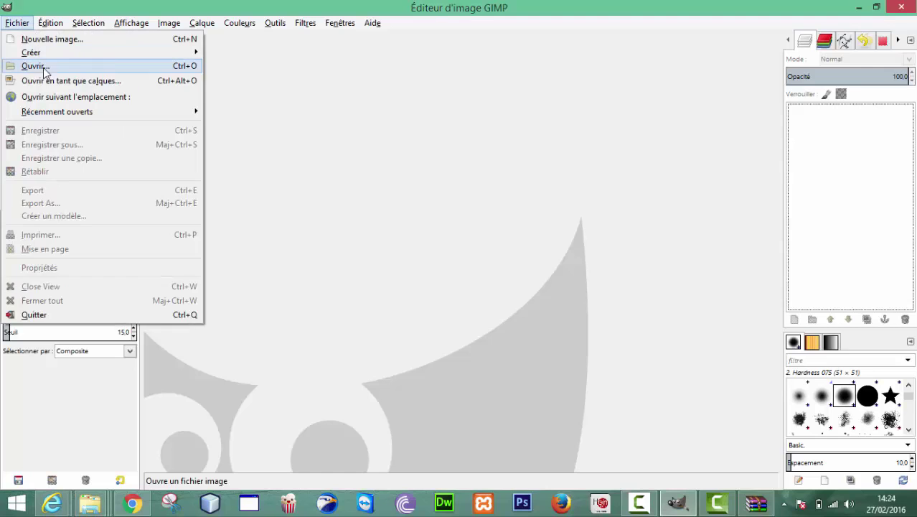
{"action": "left_click", "coordinate": [42, 70]}
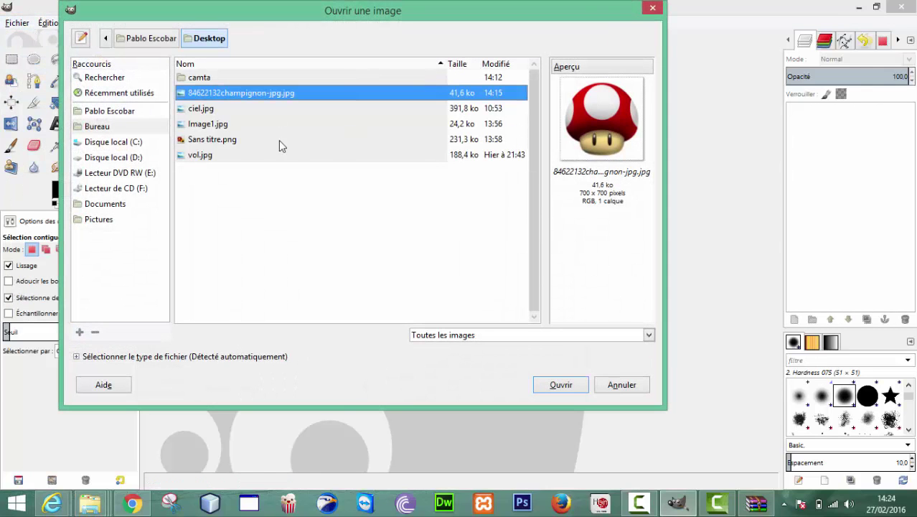
{"action": "left_click", "coordinate": [546, 384]}
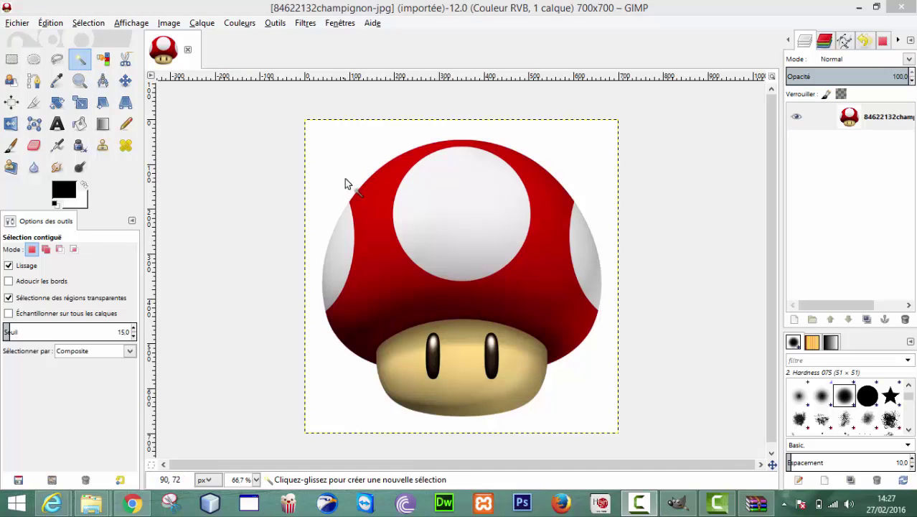
Make the white background around the mushroom transparent by selecting it as a contiguous region, adding an alpha channel and deleting the selected area
{"action": "left_click", "coordinate": [342, 181]}
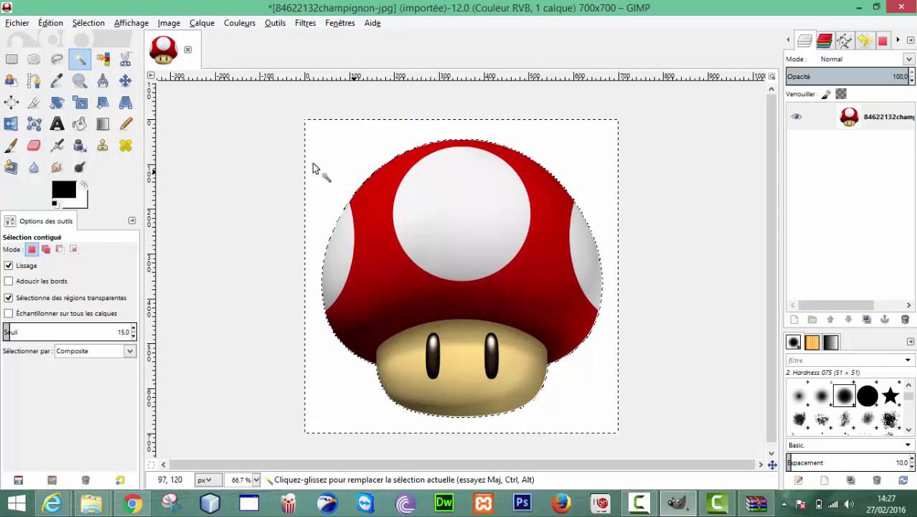
{"action": "right_click", "coordinate": [849, 123]}
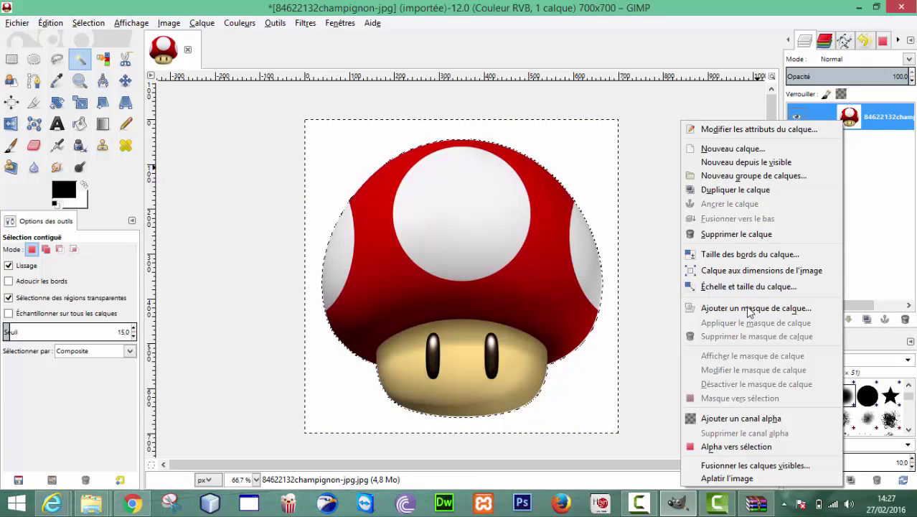
{"action": "left_click", "coordinate": [732, 419]}
{"action": "left_click", "coordinate": [369, 143]}
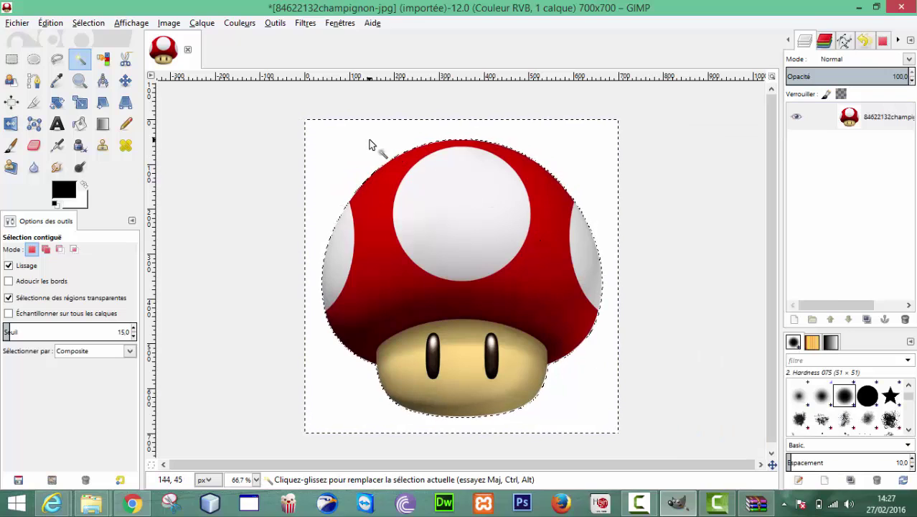
{"action": "key", "text": "Delete"}
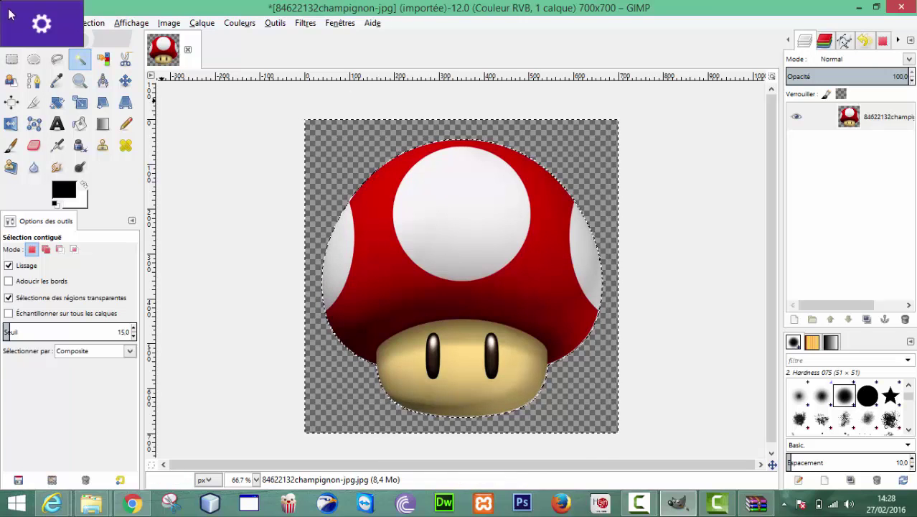
Export the cut-out mushroom to the Desktop folder as image.png, keeping the default PNG options
{"action": "left_click", "coordinate": [16, 23]}
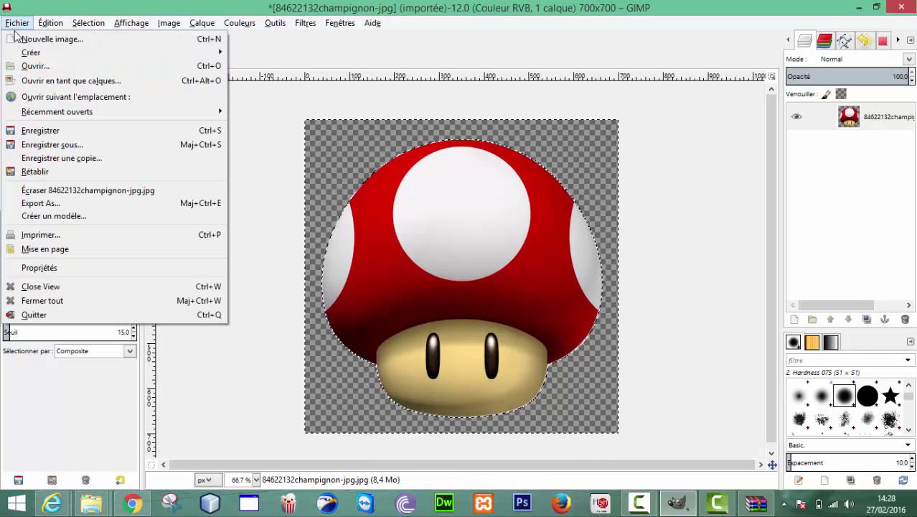
{"action": "left_click", "coordinate": [45, 206]}
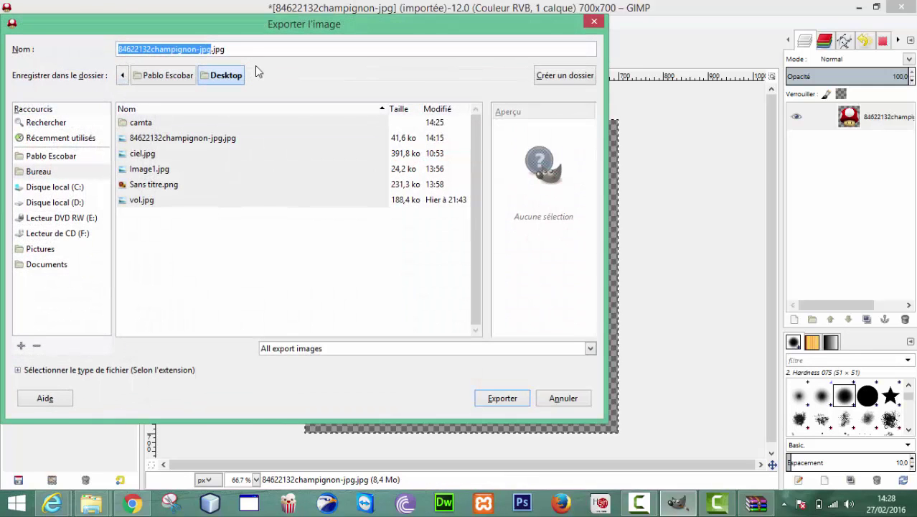
{"action": "left_click_drag", "start_coordinate": [228, 49], "coordinate": [111, 59]}
{"action": "type", "text": "imag"}
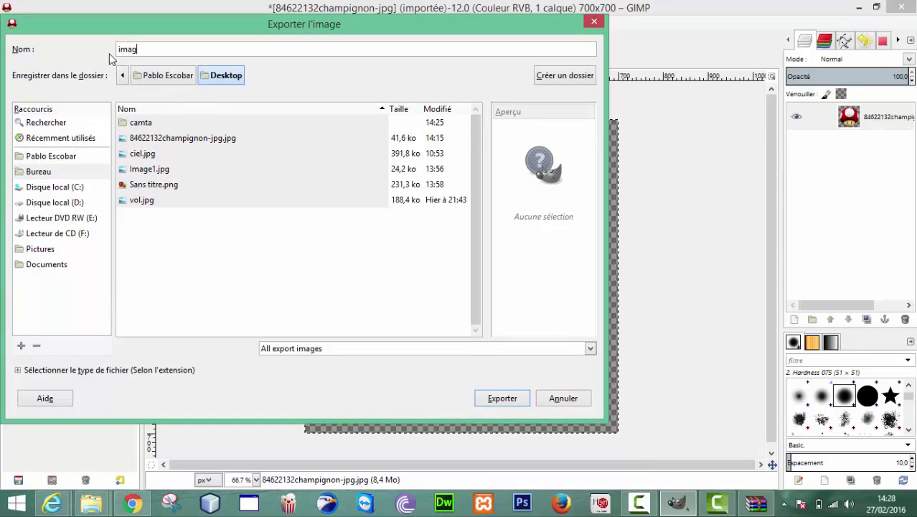
{"action": "type", "text": "e.png"}
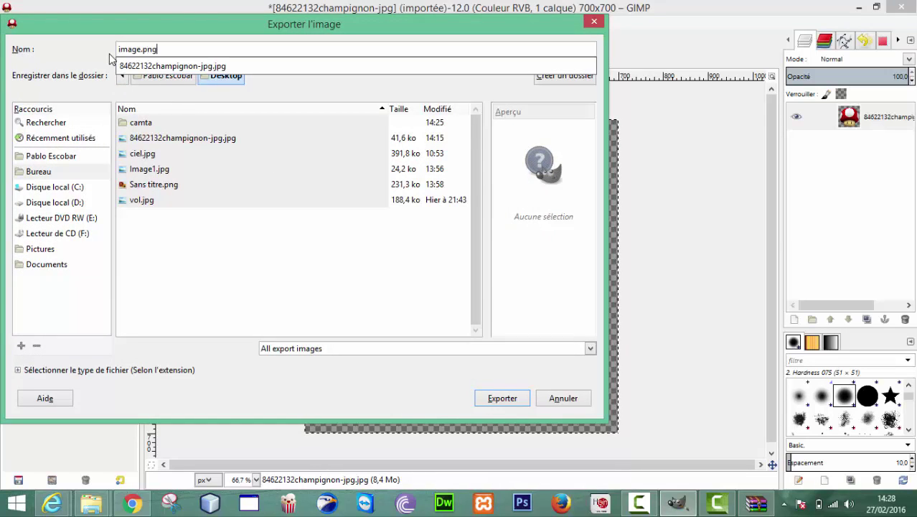
{"action": "left_click", "coordinate": [502, 399]}
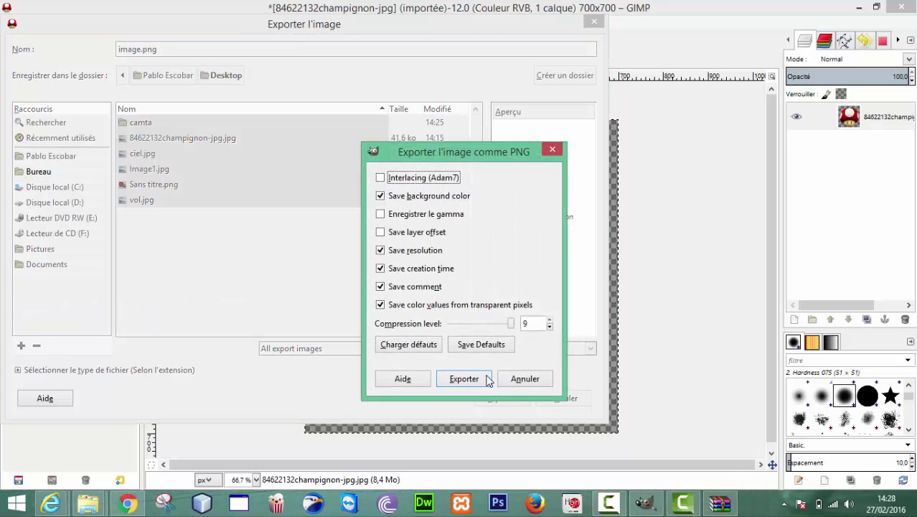
{"action": "left_click", "coordinate": [470, 378]}
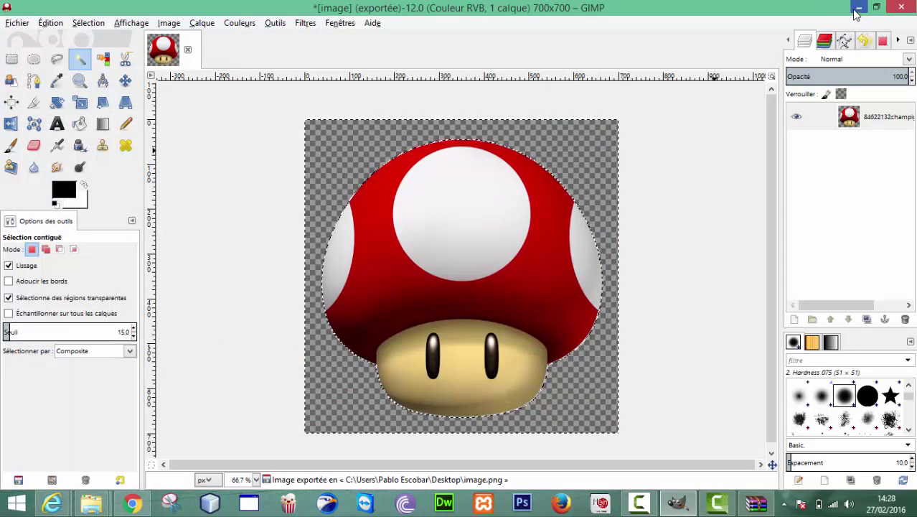
Switch to the Windows desktop and place the image.png file beside the original mushroom file for comparison
{"action": "left_click", "coordinate": [859, 6]}
{"action": "left_click_drag", "start_coordinate": [221, 173], "coordinate": [414, 310]}
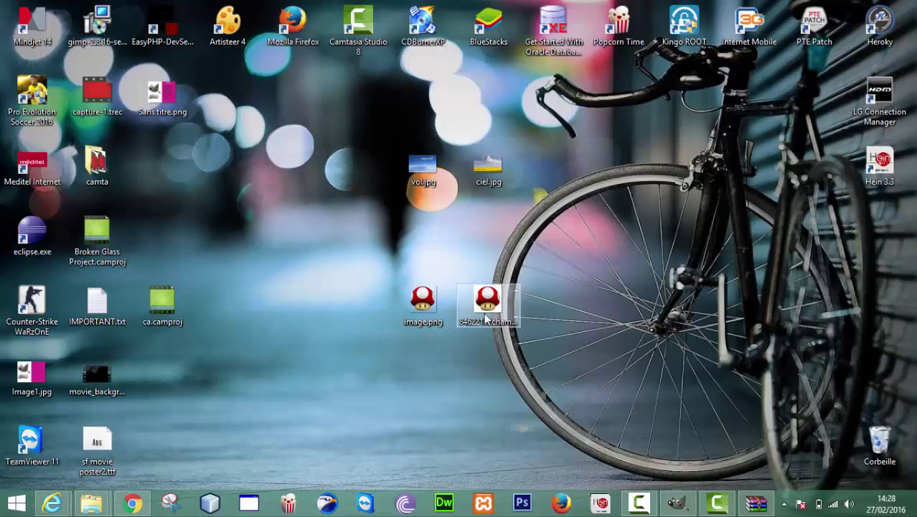
{"action": "left_click", "coordinate": [461, 357]}
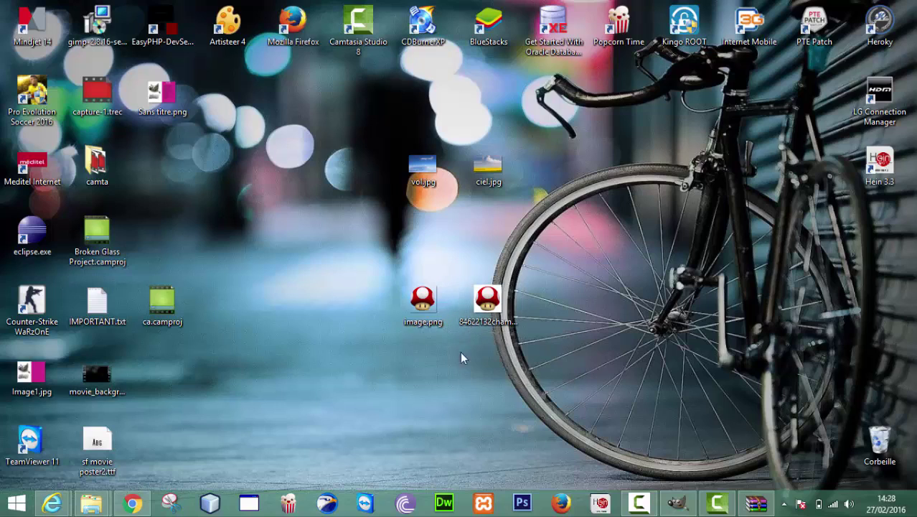